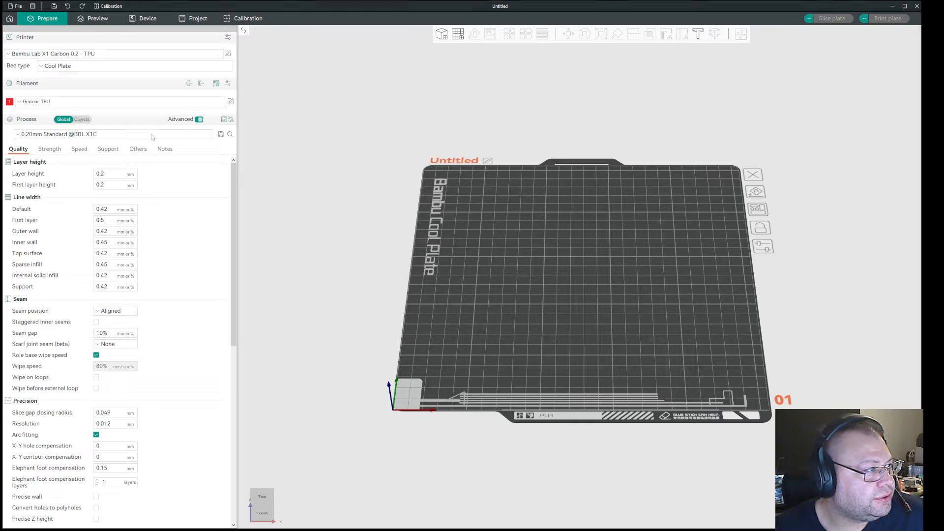
- Select the Bambu Lab X1 Carbon 0.2 nozzle printer preset and look through its available filament presets
{"action": "left_click", "coordinate": [73, 55]}
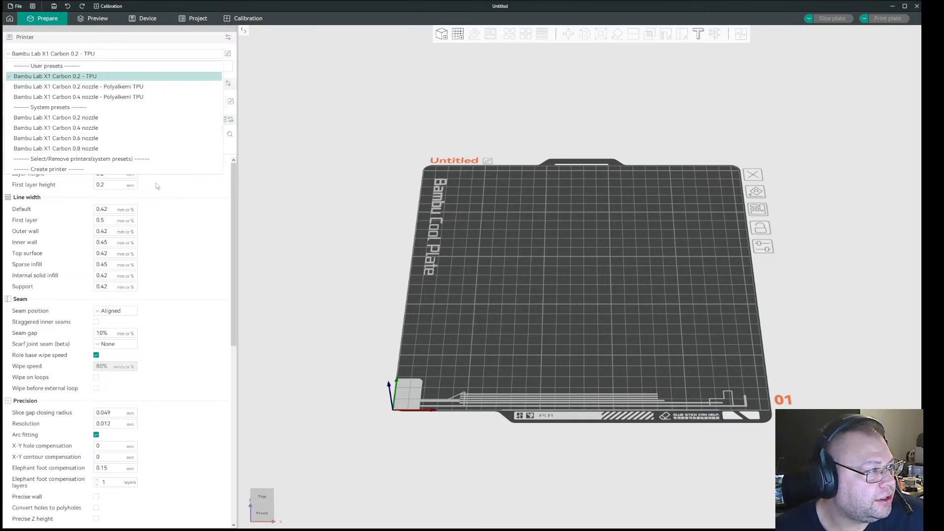
{"action": "left_click", "coordinate": [79, 129]}
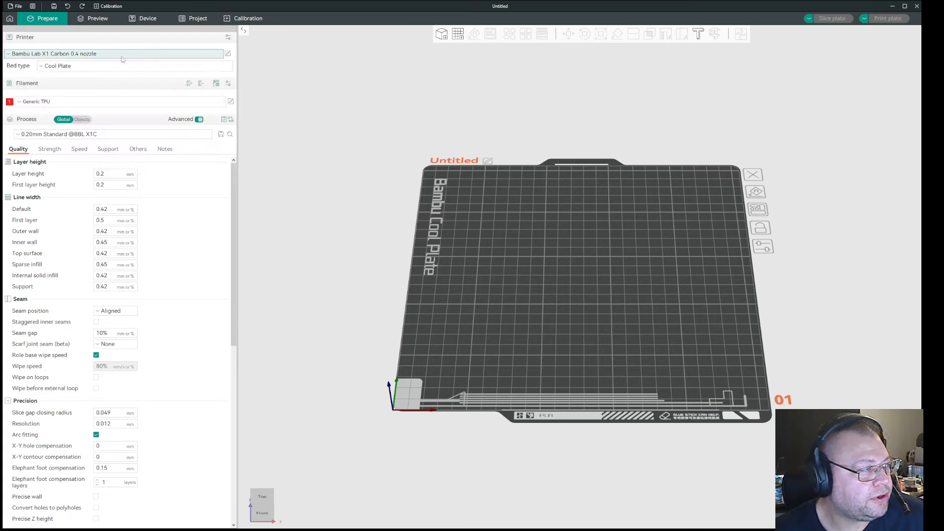
{"action": "left_click", "coordinate": [94, 56]}
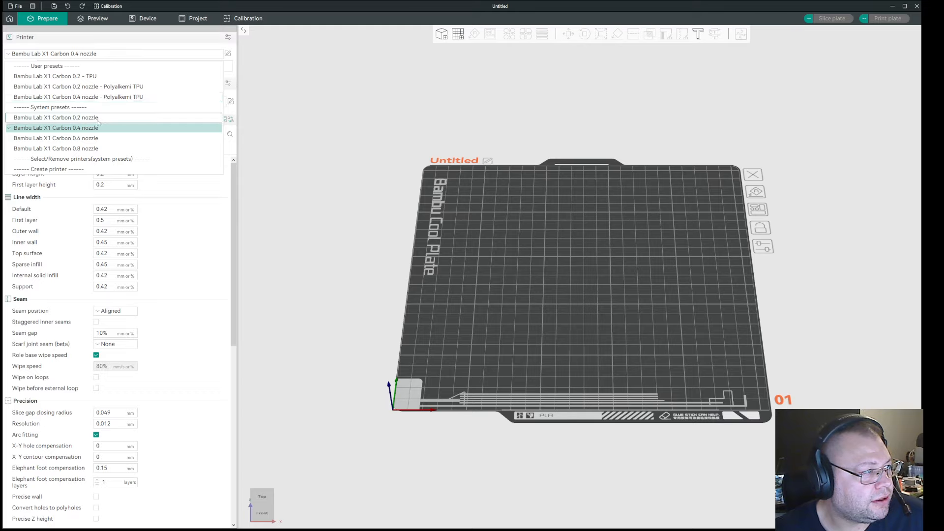
{"action": "left_click", "coordinate": [76, 120]}
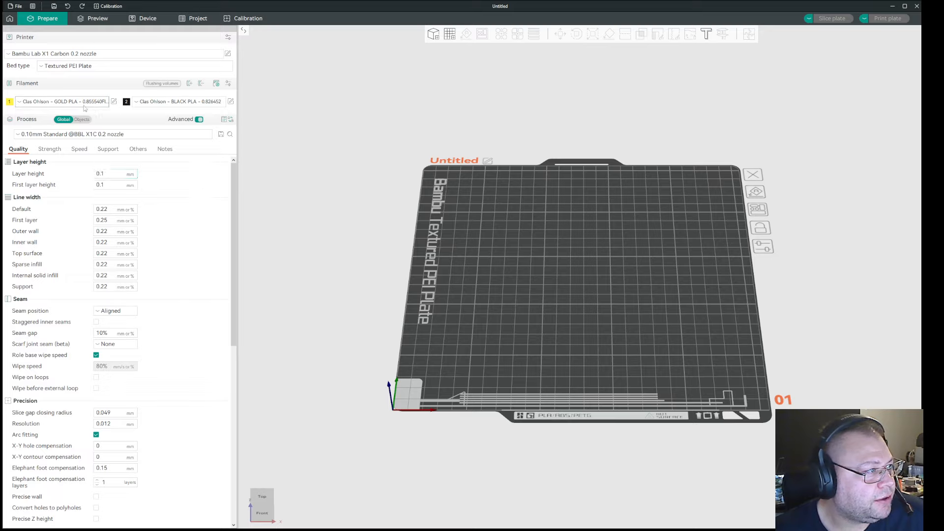
{"action": "left_click", "coordinate": [59, 102]}
{"action": "scroll", "coordinate": [94, 231], "scroll_direction": "down", "scroll_amount": 2}
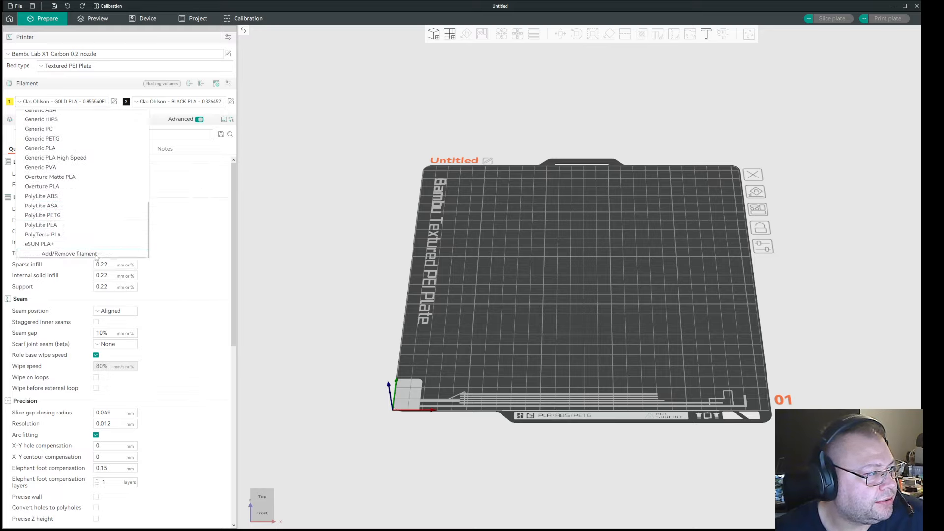
{"action": "scroll", "coordinate": [97, 210], "scroll_direction": "up", "scroll_amount": 5}
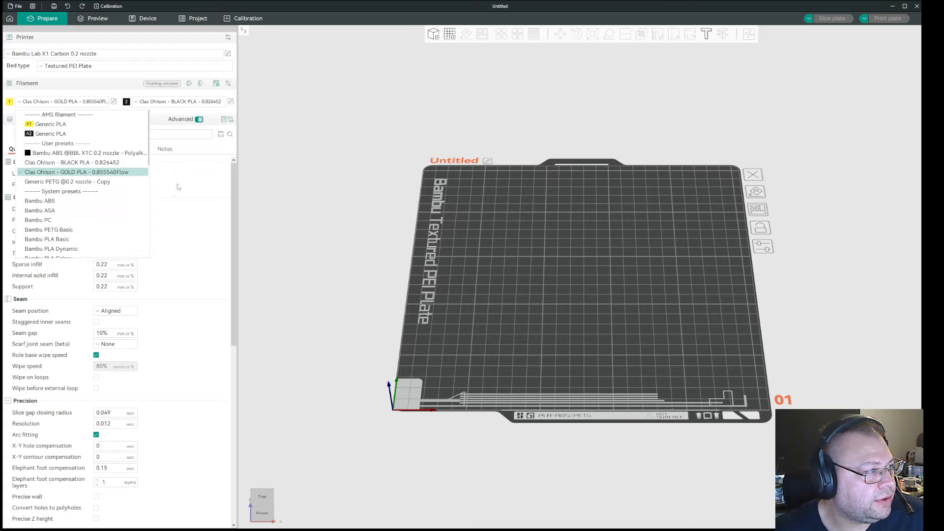
{"action": "left_click", "coordinate": [264, 75]}
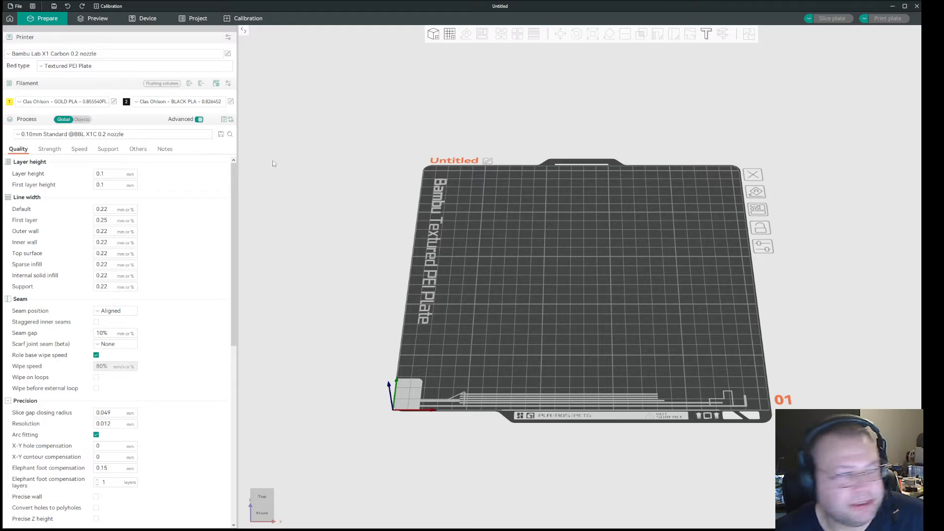
- Open the system filament selection and look through the listed filaments, then close it
{"action": "left_click", "coordinate": [229, 84]}
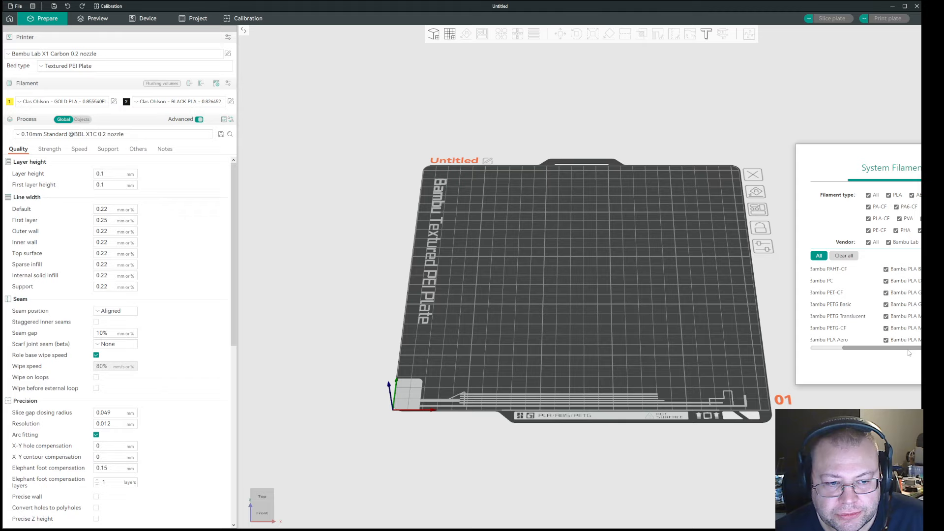
{"action": "mouse_move", "coordinate": [870, 348]}
{"action": "left_mouse_down"}
{"action": "mouse_move", "coordinate": [943, 348]}
{"action": "mouse_move", "coordinate": [861, 348]}
{"action": "left_mouse_up"}
{"action": "left_click", "coordinate": [943, 366]}
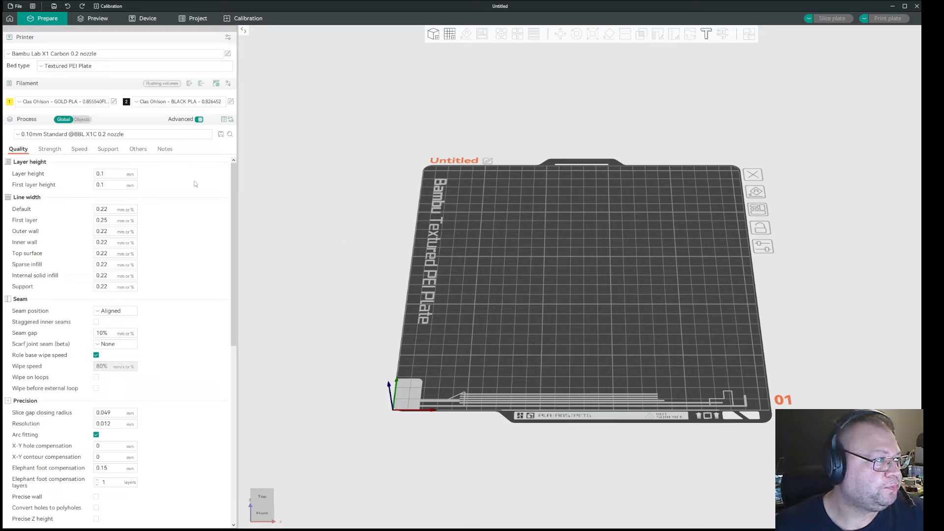
- Switch the printer to the Bambu Lab X1 Carbon 0.4 nozzle preset and back to the 0.2 nozzle preset
{"action": "left_click", "coordinate": [66, 56]}
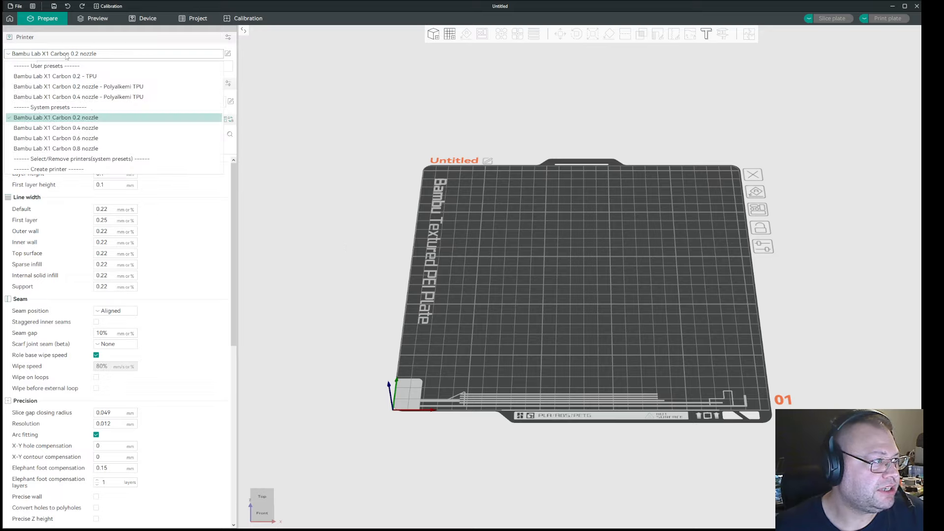
{"action": "left_click", "coordinate": [88, 129]}
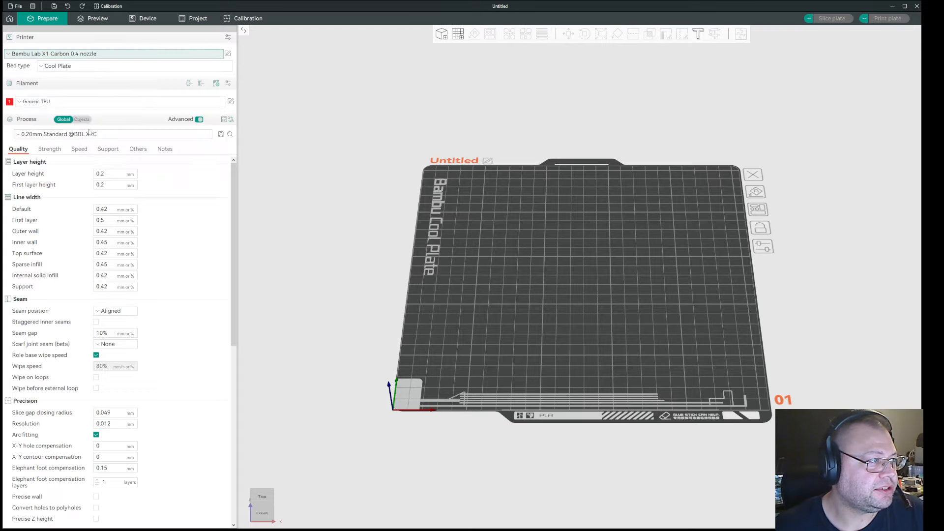
{"action": "left_click", "coordinate": [106, 55]}
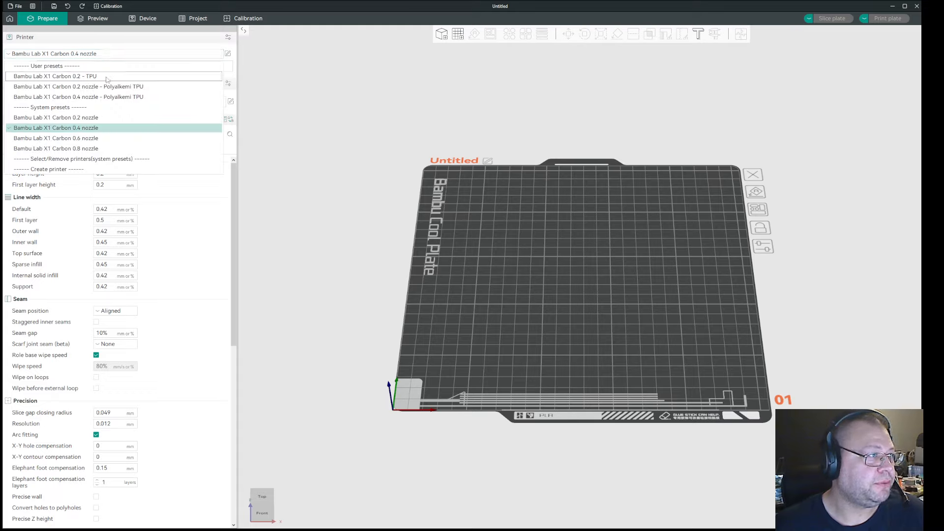
{"action": "left_click", "coordinate": [103, 118]}
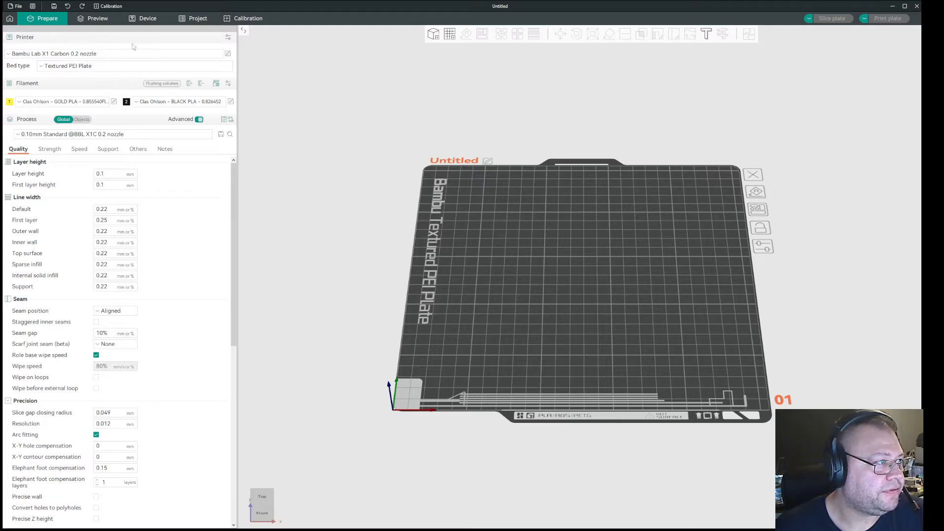
- Open the 0.2 nozzle printer settings and examine the basic information, machine G-code, multimaterial, motion ability, notes and extruder pages
{"action": "left_click", "coordinate": [228, 54]}
{"action": "key", "text": "ctrl"}
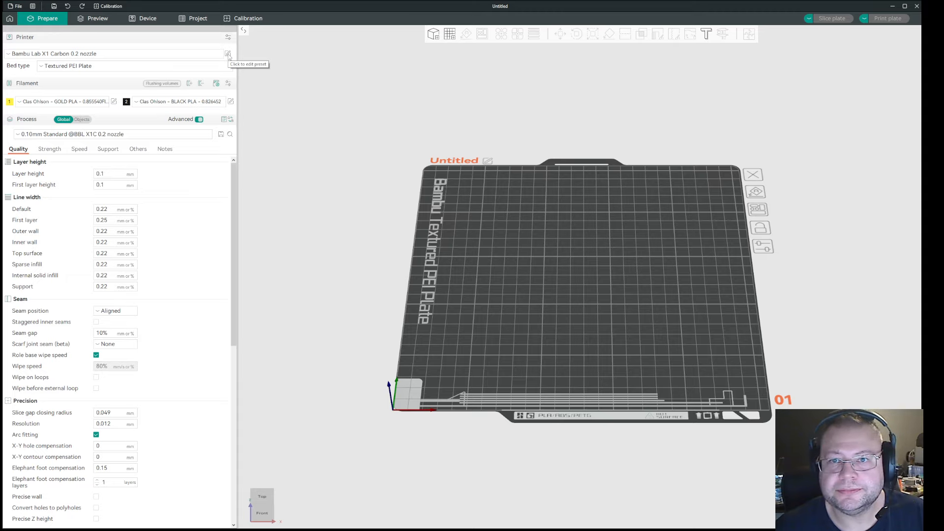
{"action": "left_click", "coordinate": [227, 55]}
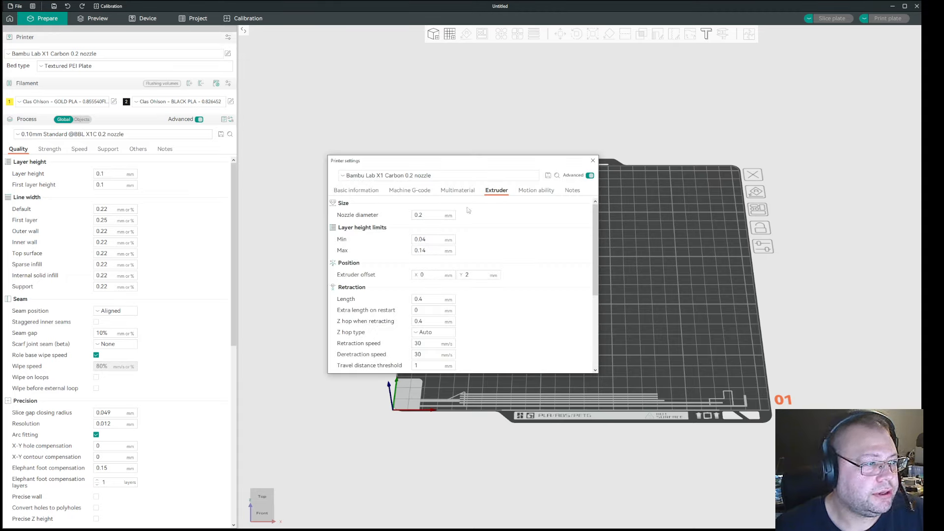
{"action": "left_click", "coordinate": [352, 191]}
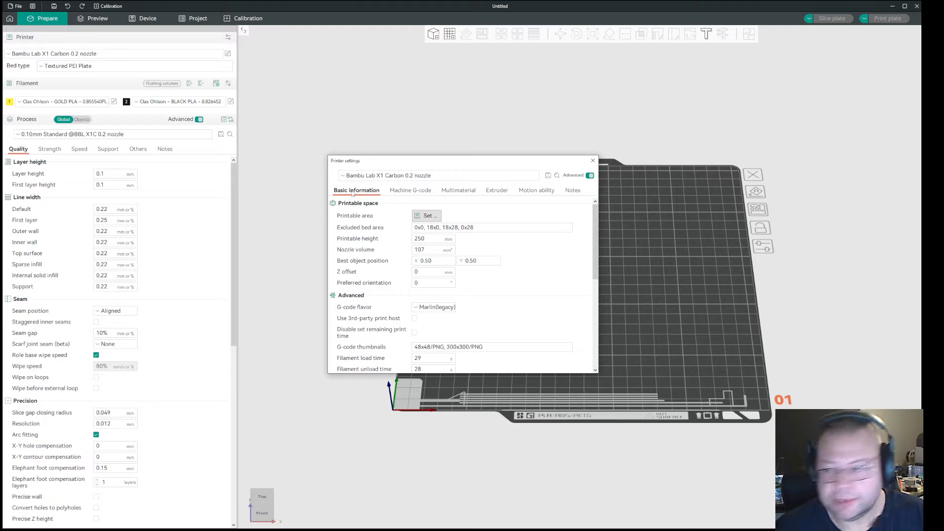
{"action": "left_click", "coordinate": [404, 192]}
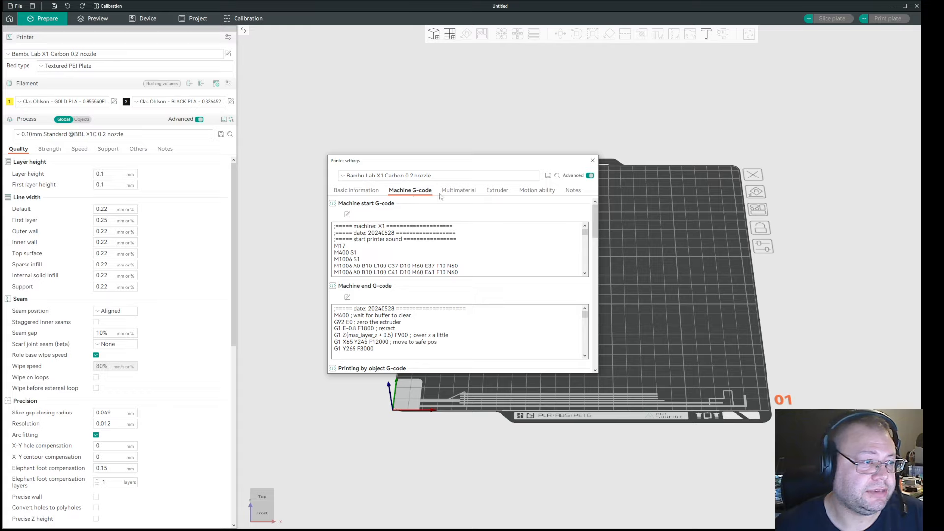
{"action": "left_click", "coordinate": [474, 195]}
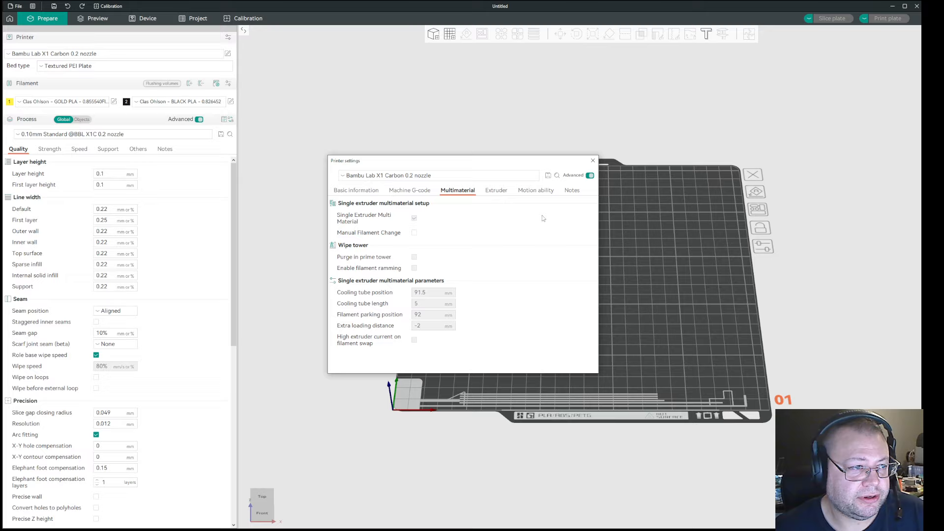
{"action": "left_click", "coordinate": [537, 192]}
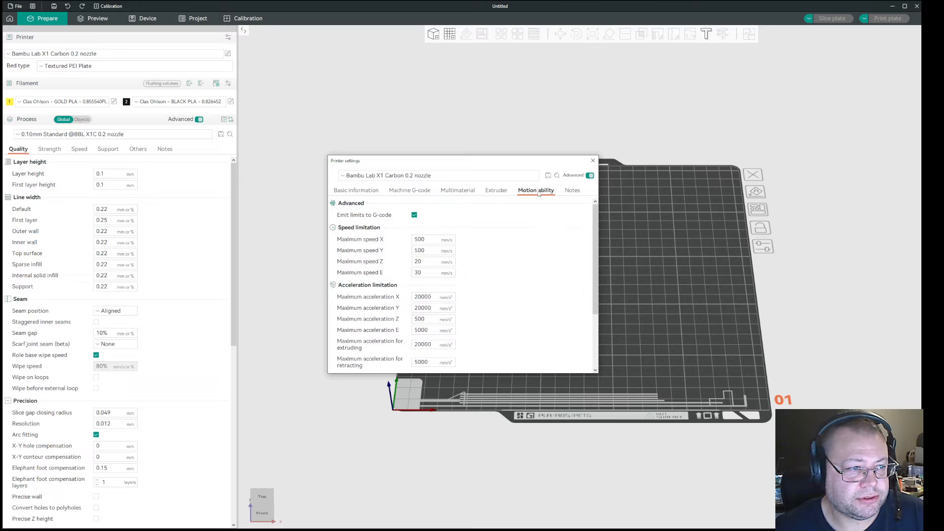
{"action": "left_click", "coordinate": [573, 192]}
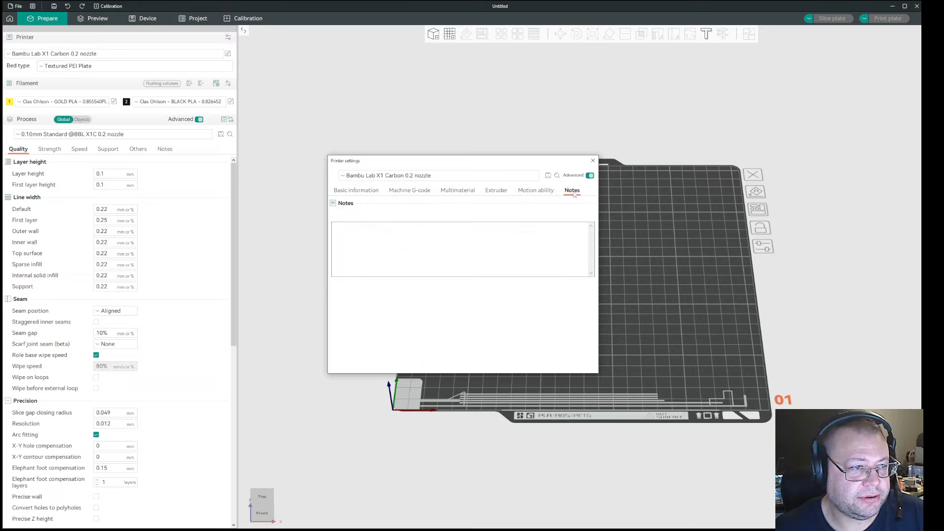
{"action": "left_click", "coordinate": [497, 191]}
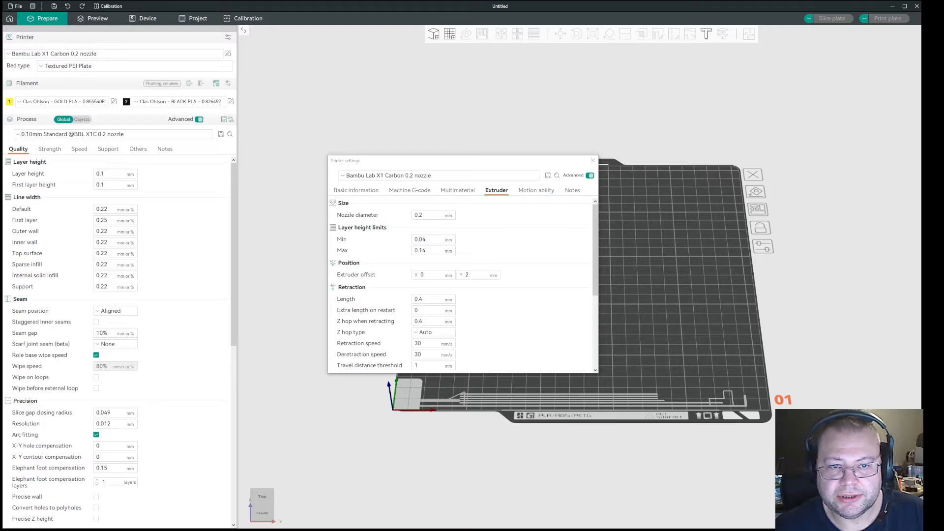
- Switch to the 0.4-0.2TPU.txt notes in Notepad and review the recorded extruder values
{"action": "left_click_drag", "start_coordinate": [920, 140], "coordinate": [841, 144]}
{"action": "left_click_drag", "start_coordinate": [669, 176], "coordinate": [740, 325]}
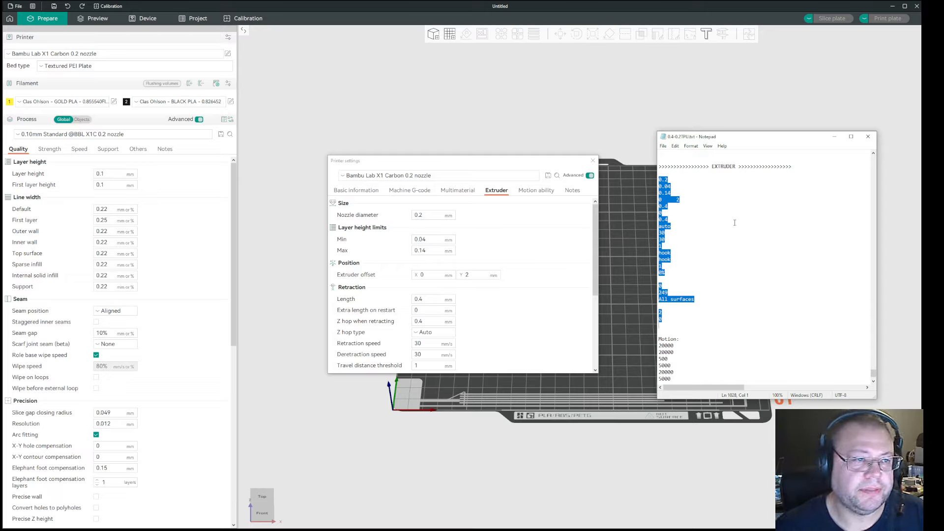
{"action": "left_click", "coordinate": [839, 139]}
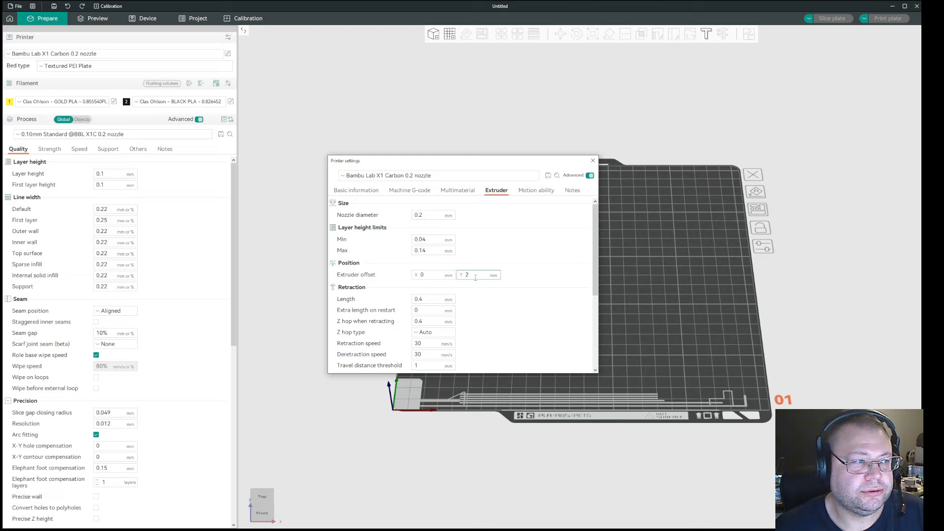
- Close the printer settings and select the Bambu Lab X1 Carbon 0.4 nozzle system preset as the printer
{"action": "left_click", "coordinate": [592, 161]}
{"action": "left_click", "coordinate": [84, 63]}
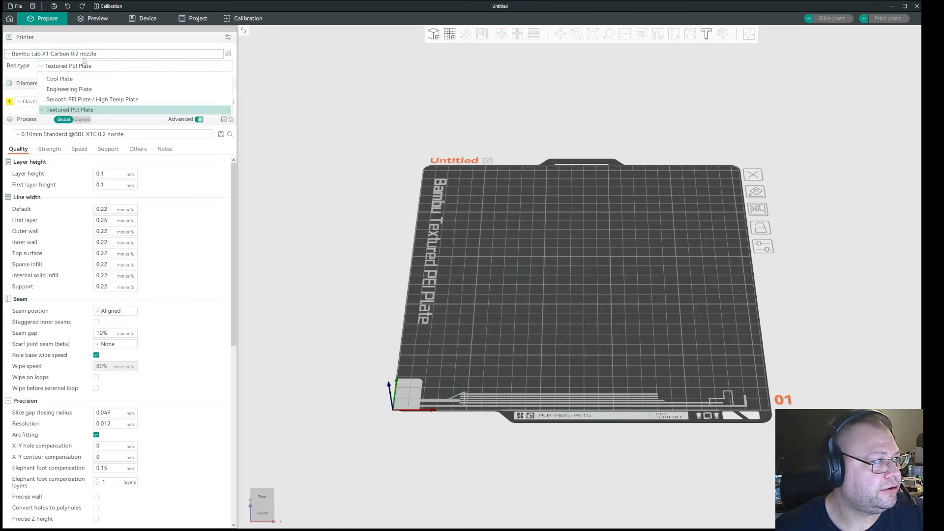
{"action": "left_click", "coordinate": [85, 54]}
{"action": "left_click", "coordinate": [59, 118]}
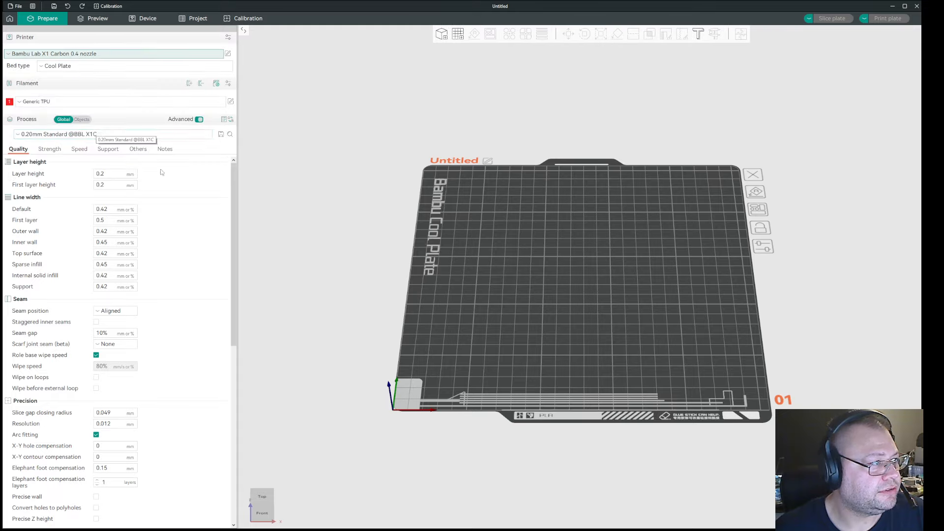
- Look through the filament presets for the 0.4 nozzle and choose the Generic TPU loaded on the external spool
{"action": "left_click", "coordinate": [191, 103]}
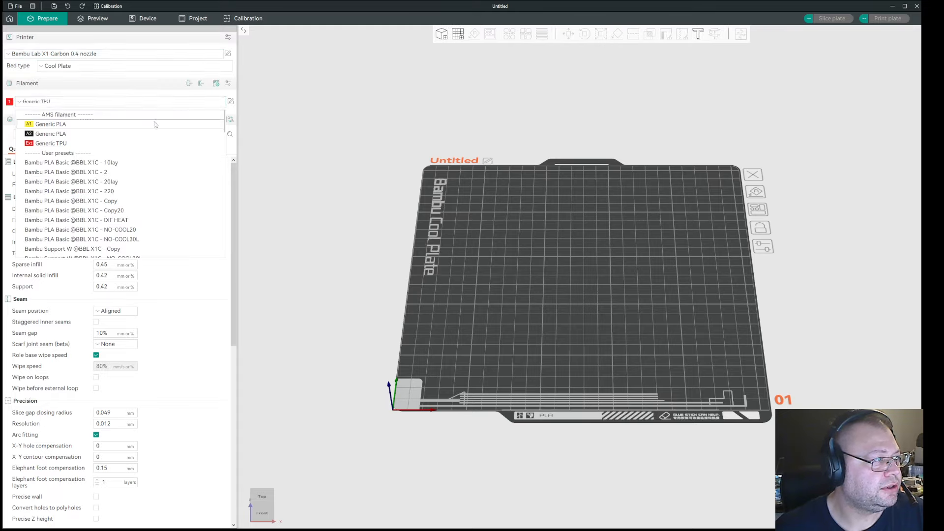
{"action": "left_click", "coordinate": [138, 144]}
{"action": "left_click", "coordinate": [72, 104]}
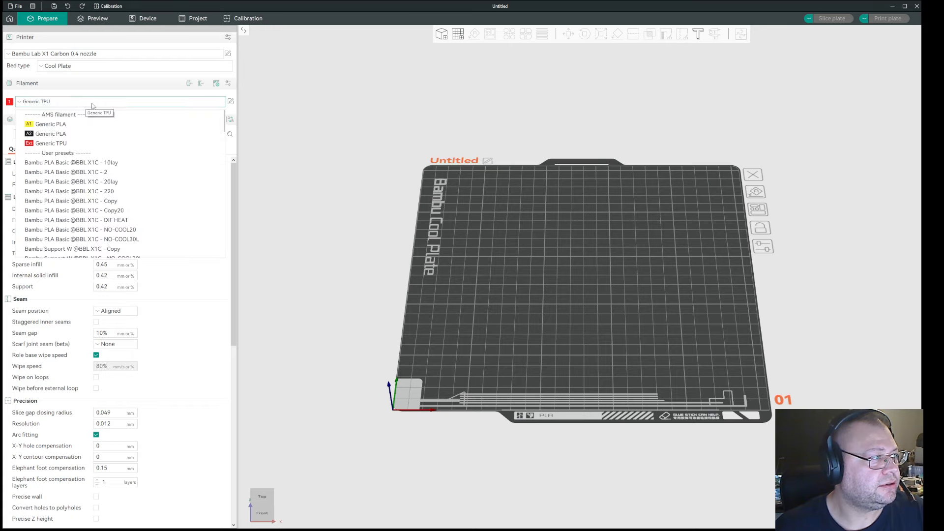
{"action": "scroll", "coordinate": [132, 236], "scroll_direction": "down", "scroll_amount": 5}
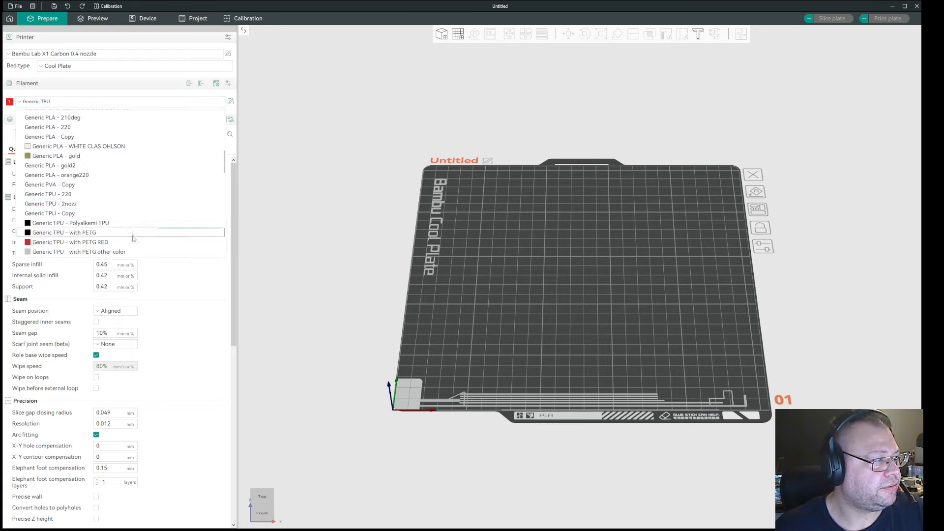
{"action": "scroll", "coordinate": [135, 216], "scroll_direction": "up", "scroll_amount": 10}
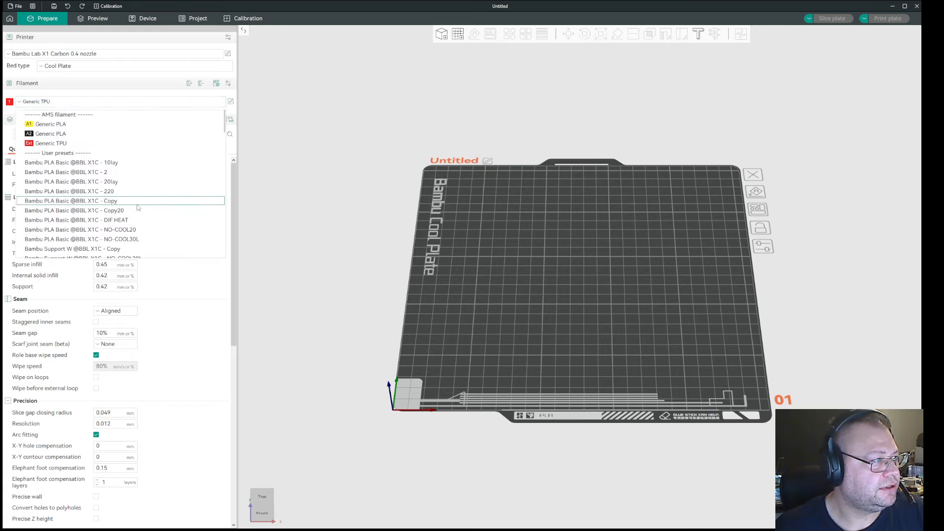
{"action": "left_click", "coordinate": [83, 144]}
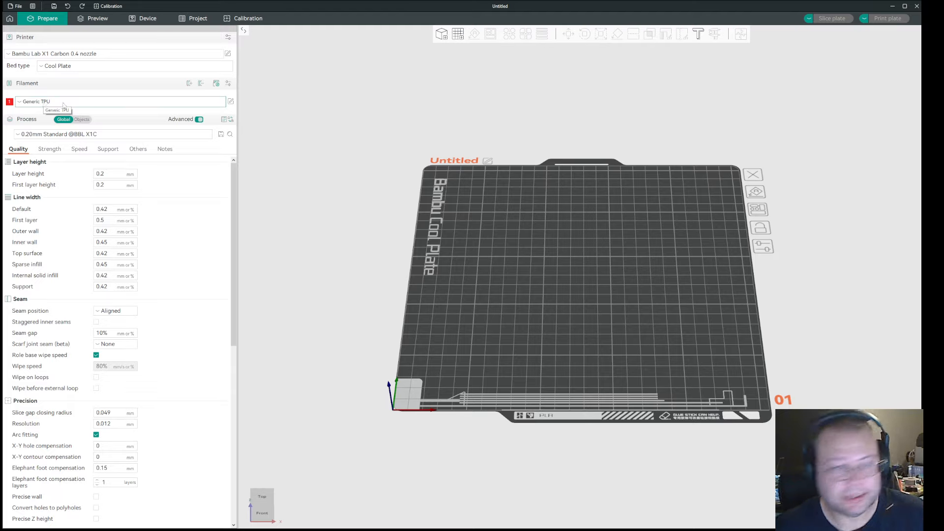
- Open the 0.4 nozzle printer settings, consult the extruder notes in Notepad, and set the nozzle diameter to 0.2 mm
{"action": "left_click", "coordinate": [228, 54]}
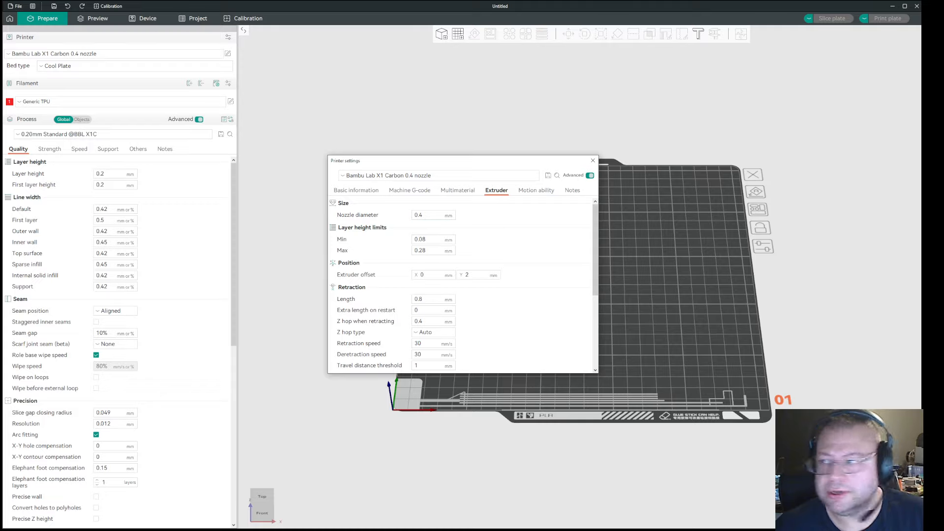
{"action": "key", "text": "alt+Tab"}
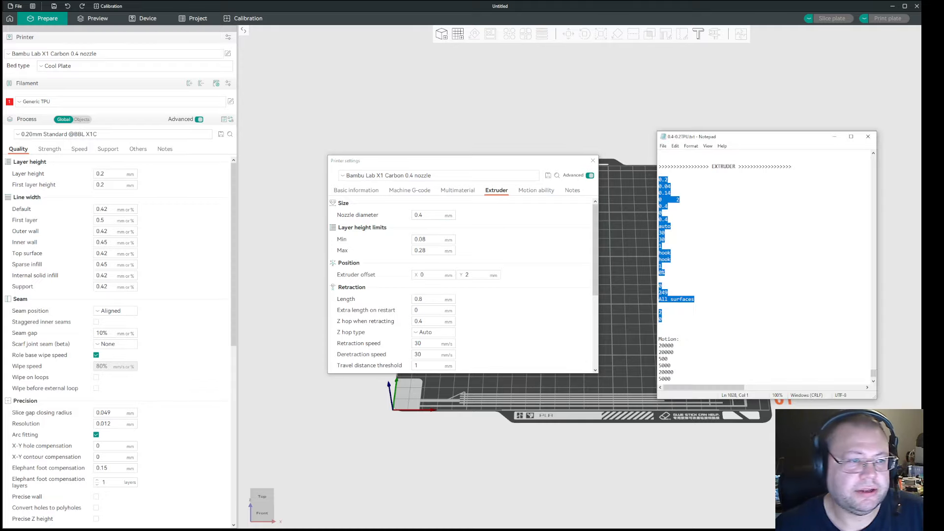
{"action": "left_click", "coordinate": [729, 203]}
{"action": "left_click", "coordinate": [436, 216]}
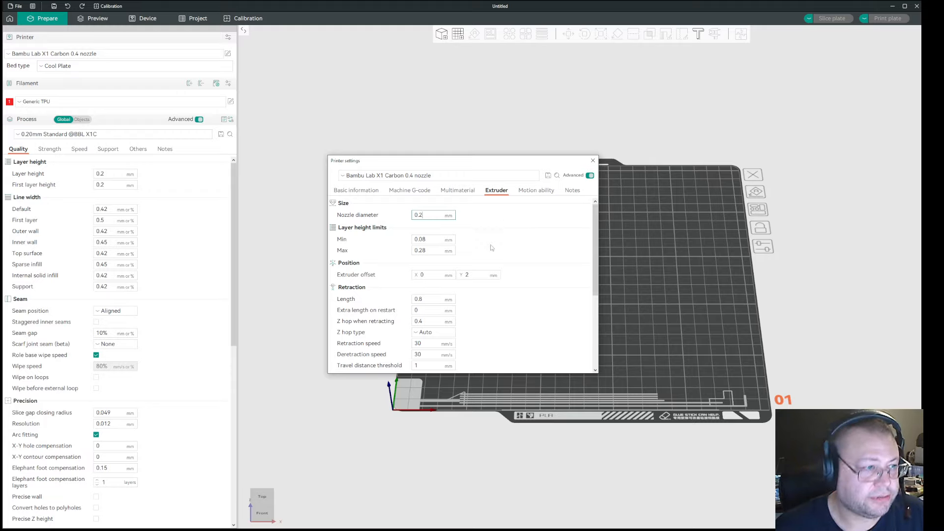
- Set the extruder's layer height limits to a minimum of 0.04 mm and a maximum of 0.14 mm
{"action": "left_click", "coordinate": [424, 239]}
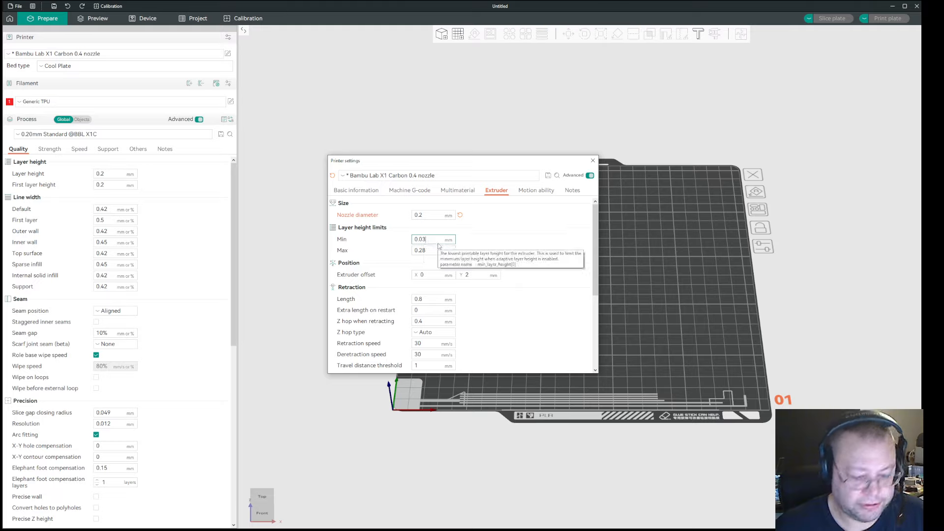
{"action": "type", "text": "4"}
{"action": "key", "text": "Tab"}
{"action": "type", "text": "0.14"}
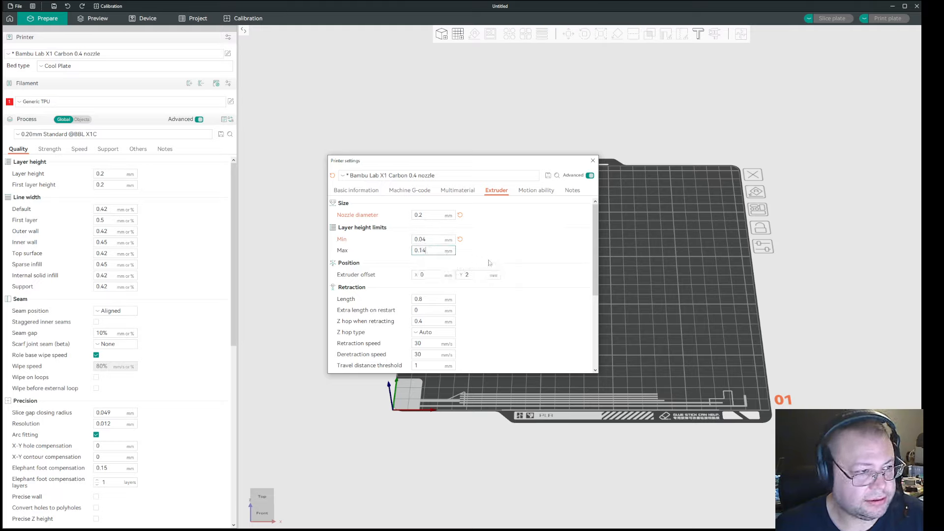
- Consult the extruder notes in Notepad and set the retraction length to 0.4 mm in the printer settings
{"action": "key", "text": "Return"}
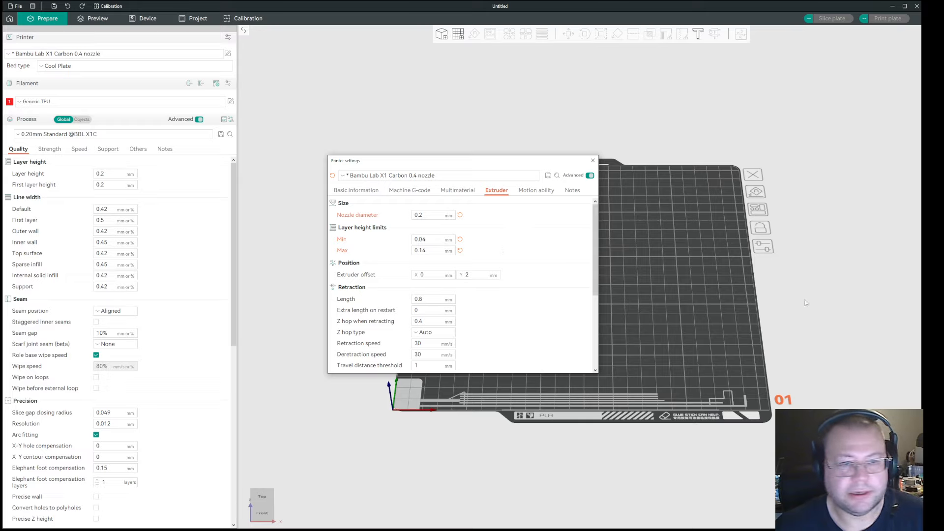
{"action": "key", "text": "alt+Tab"}
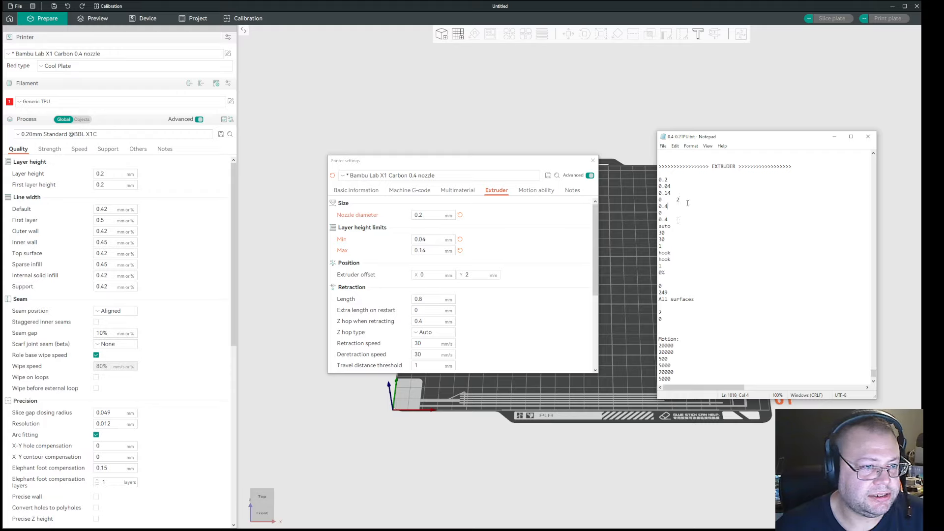
{"action": "left_click", "coordinate": [680, 200]}
{"action": "left_click_drag", "start_coordinate": [680, 200], "coordinate": [657, 201]}
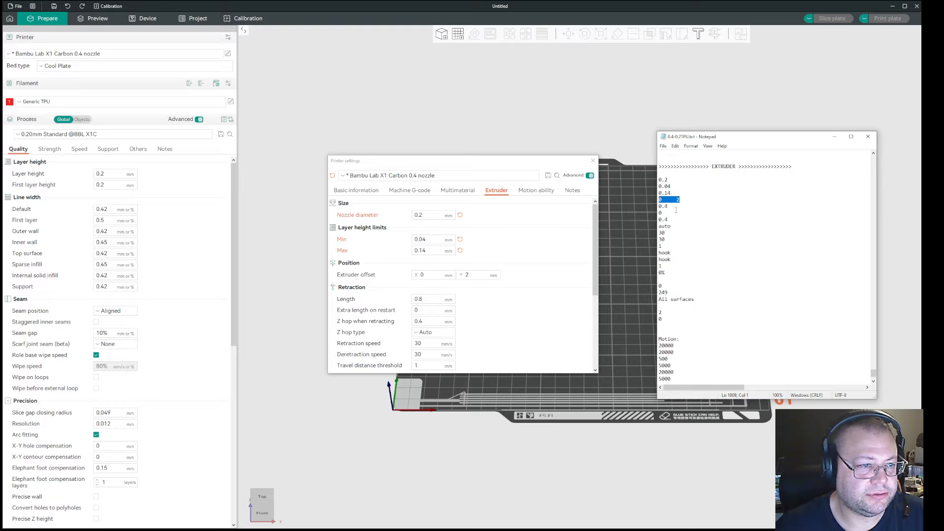
{"action": "left_click", "coordinate": [674, 210]}
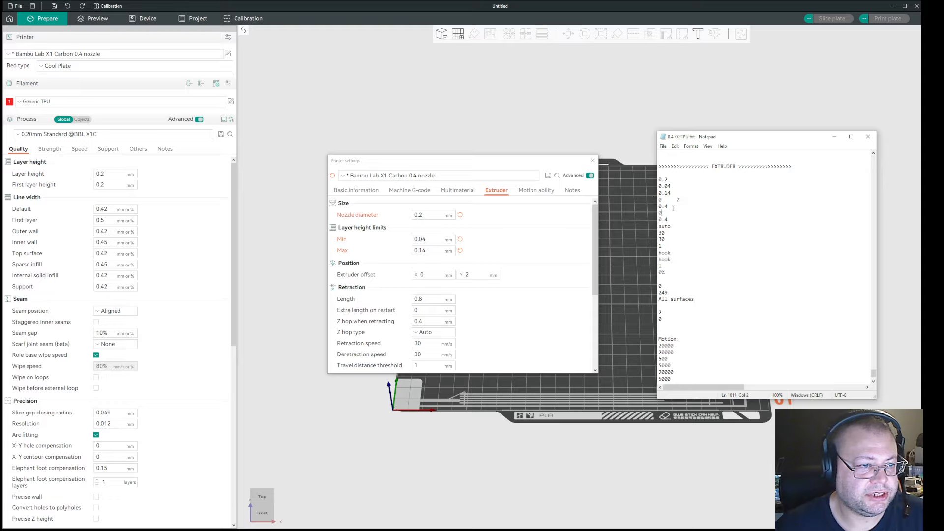
{"action": "left_click", "coordinate": [430, 299]}
{"action": "key", "text": "BackSpace"}
{"action": "type", "text": "4"}
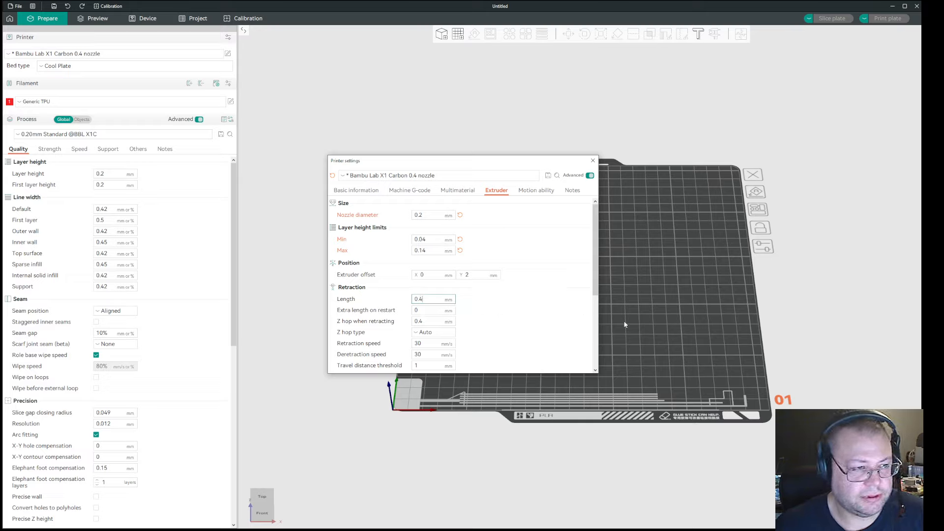
- Compare the remaining retraction, Lift Z Enforcement and material-switching retraction values with the extruder notes in Notepad, and put the notes away
{"action": "key", "text": "alt+Tab"}
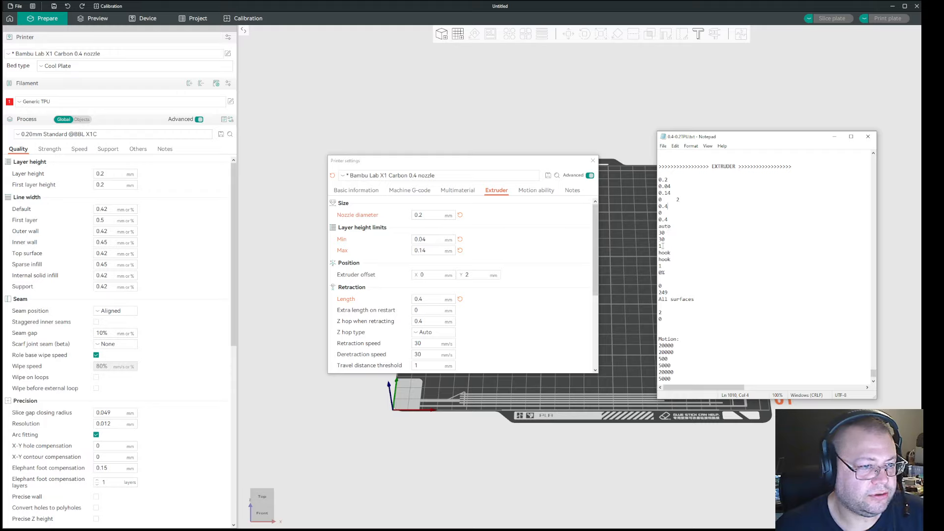
{"action": "scroll", "coordinate": [542, 331], "scroll_direction": "down", "scroll_amount": 5}
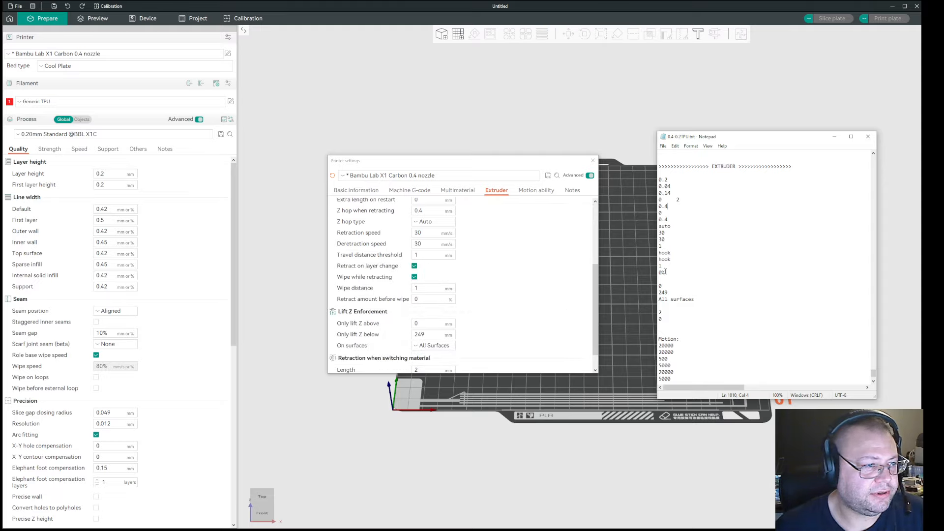
{"action": "scroll", "coordinate": [538, 353], "scroll_direction": "down", "scroll_amount": 1}
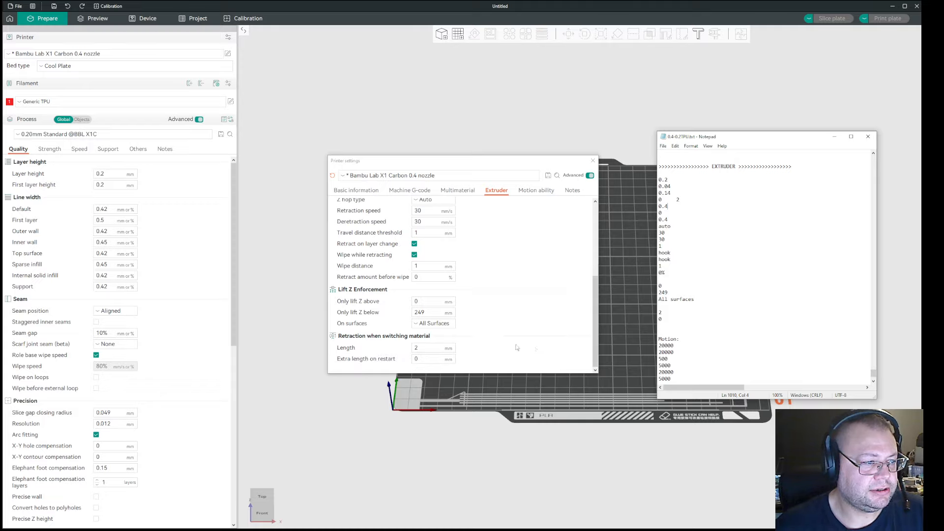
{"action": "scroll", "coordinate": [685, 337], "scroll_direction": "down", "scroll_amount": 1}
{"action": "left_click_drag", "start_coordinate": [710, 280], "coordinate": [718, 221]}
{"action": "left_click", "coordinate": [743, 259]}
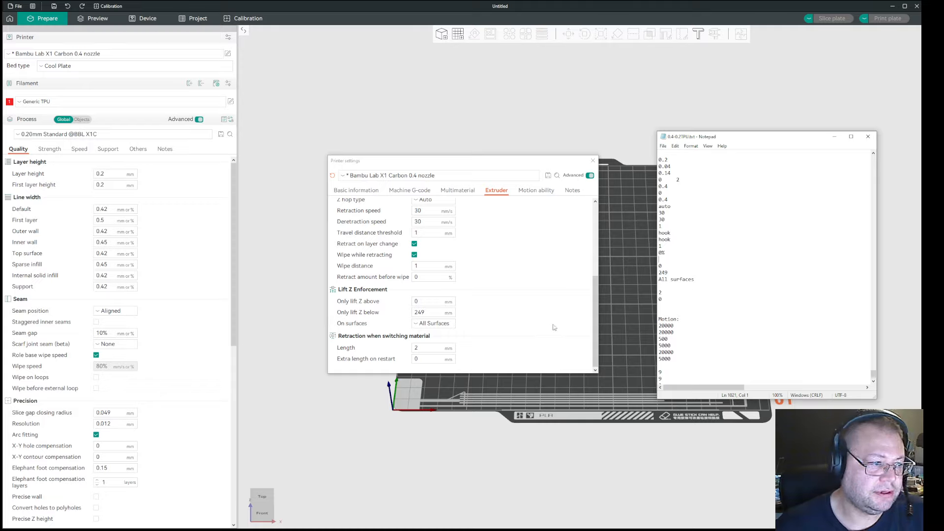
{"action": "scroll", "coordinate": [702, 344], "scroll_direction": "down", "scroll_amount": 1}
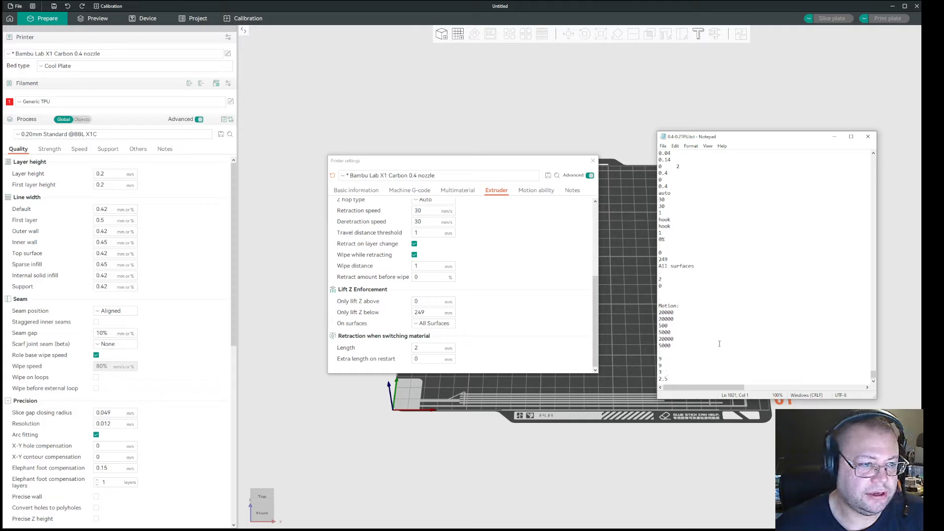
{"action": "scroll", "coordinate": [720, 344], "scroll_direction": "up", "scroll_amount": 20}
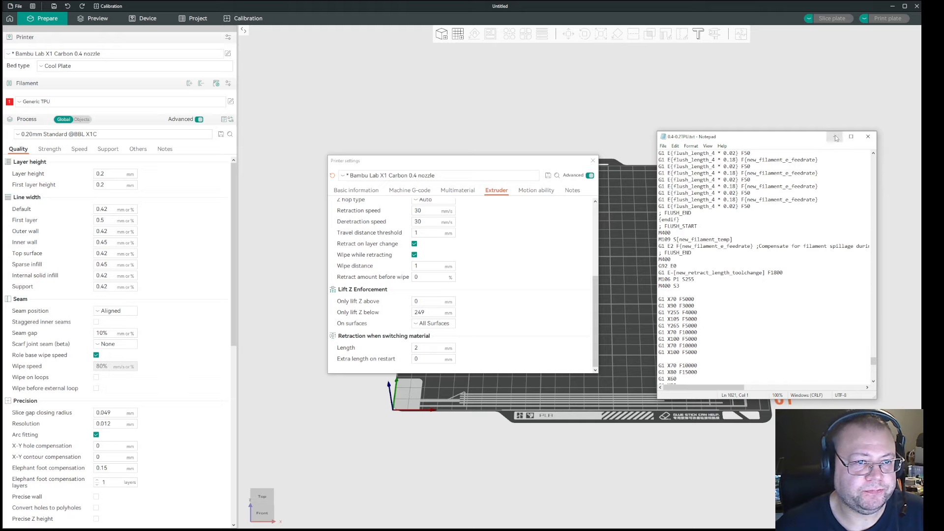
{"action": "left_click", "coordinate": [836, 139]}
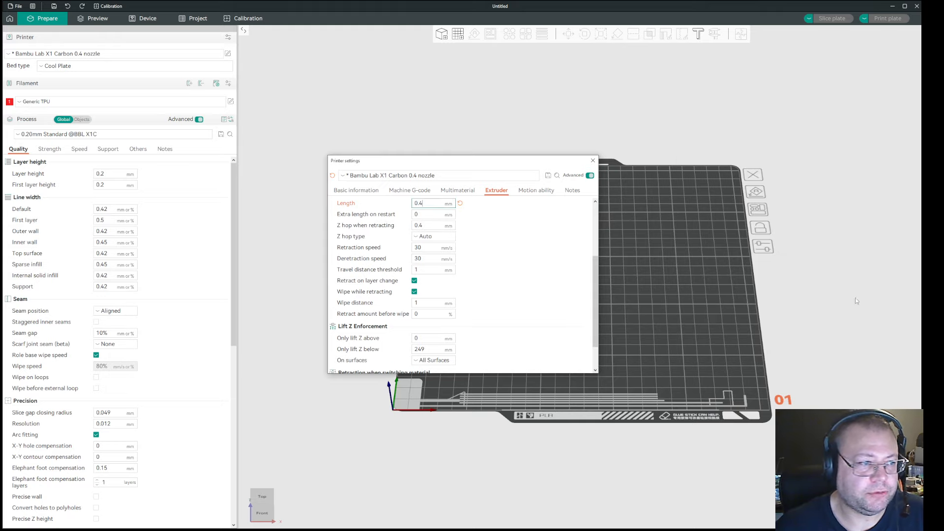
- Save the modified printer as the user preset "Bambu Lab X1 Carbon 0.2 Nozzle TPU" and close the printer settings
{"action": "left_click", "coordinate": [547, 176]}
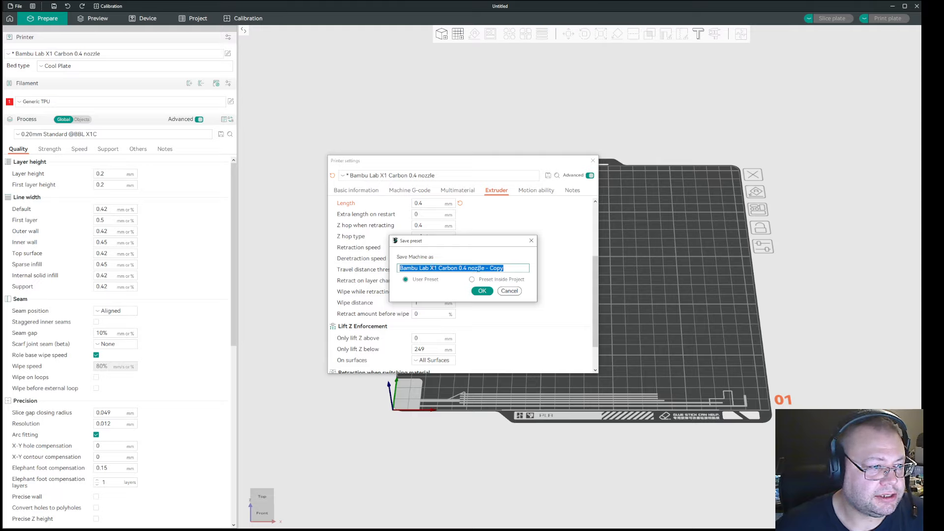
{"action": "left_click_drag", "start_coordinate": [462, 269], "coordinate": [507, 269]}
{"action": "type", "text": "2"}
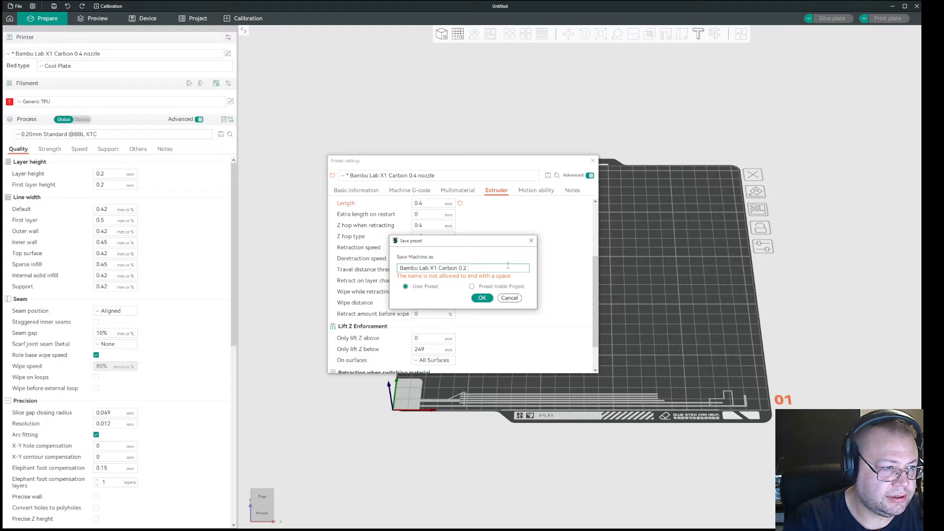
{"action": "type", "text": " Nozzle TPU"}
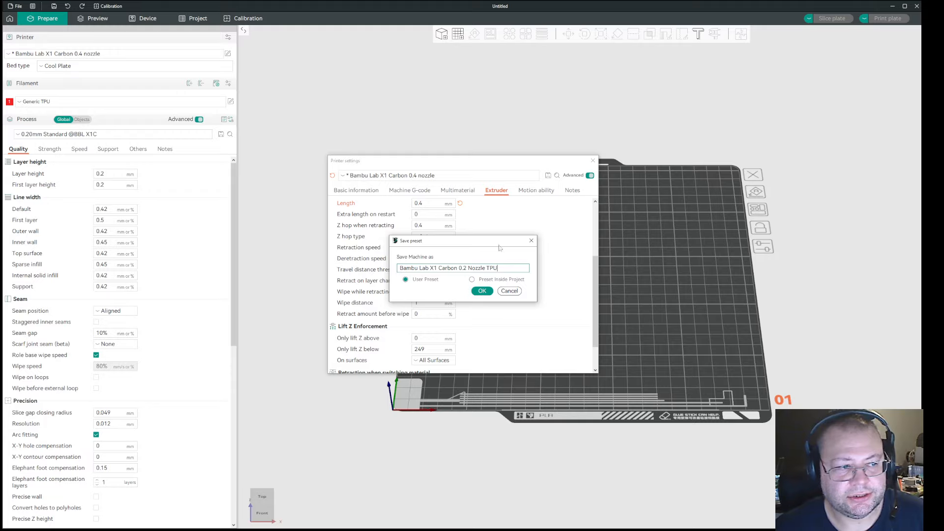
{"action": "left_click", "coordinate": [472, 279]}
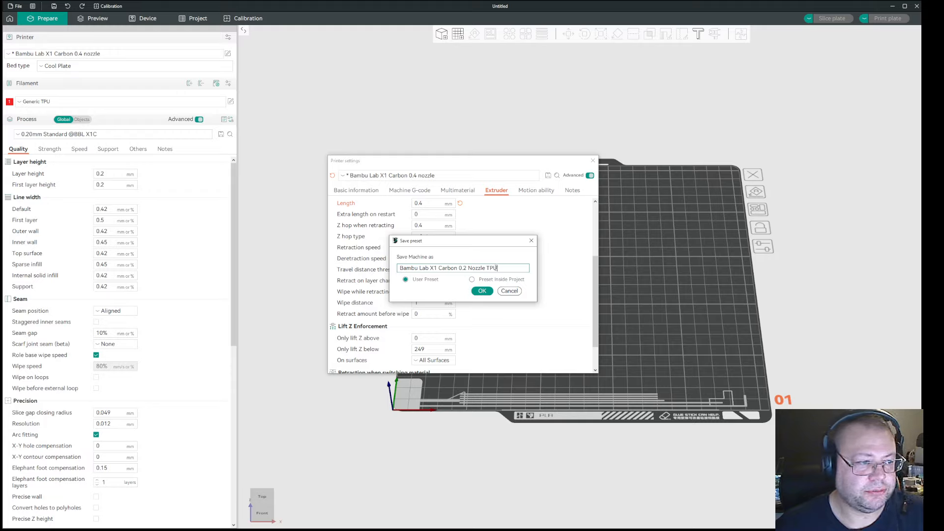
{"action": "left_click", "coordinate": [482, 291]}
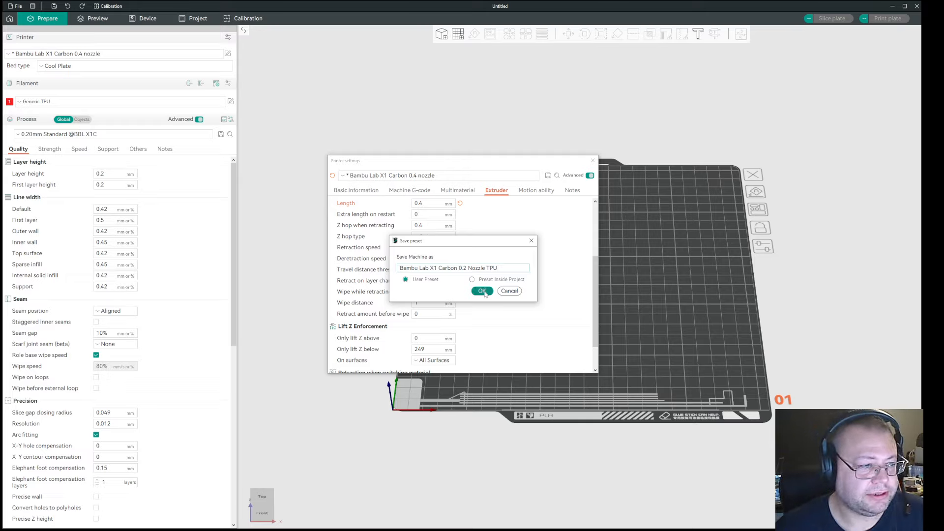
{"action": "left_click", "coordinate": [593, 160]}
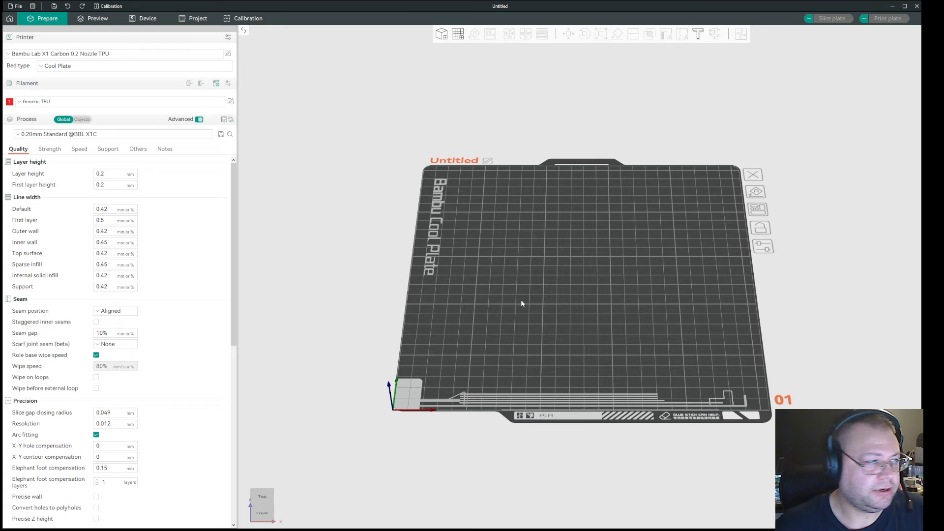
- Check the saved profile among the printer user presets and switch to the Bambu Lab X1 Carbon 0.4 nozzle system preset
{"action": "left_click", "coordinate": [86, 55]}
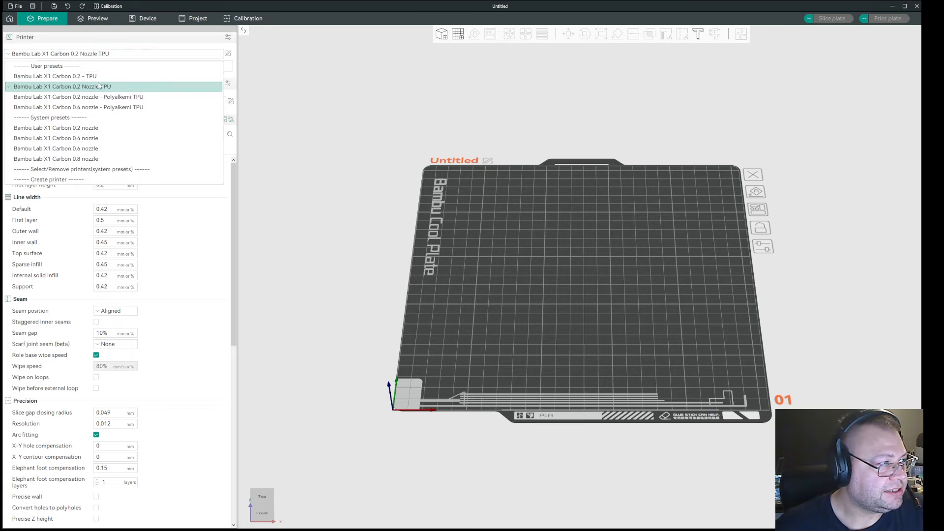
{"action": "left_click", "coordinate": [310, 91]}
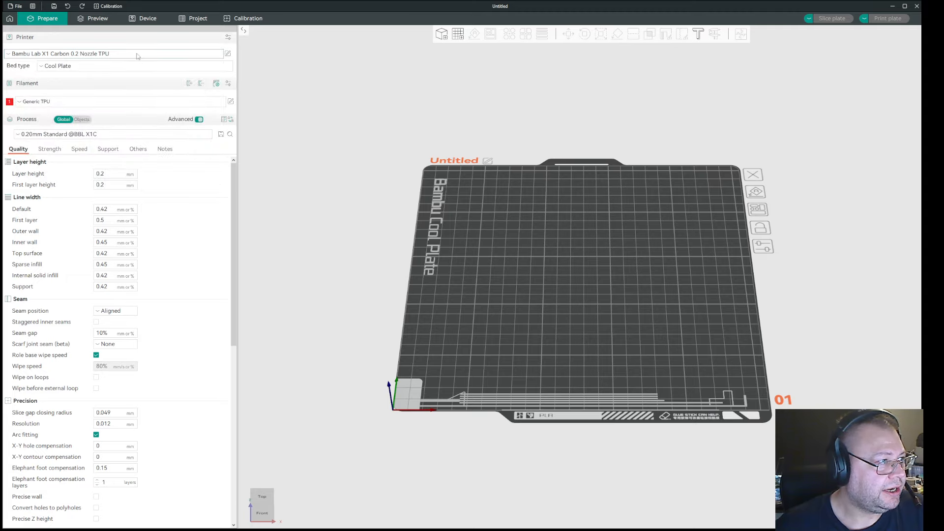
{"action": "left_click", "coordinate": [158, 54]}
{"action": "left_click", "coordinate": [120, 139]}
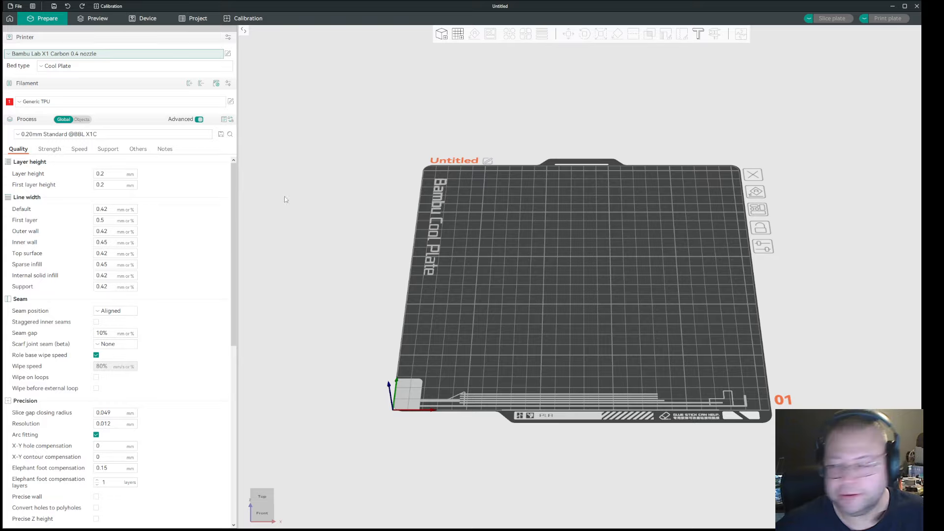
{"action": "left_click", "coordinate": [71, 101]}
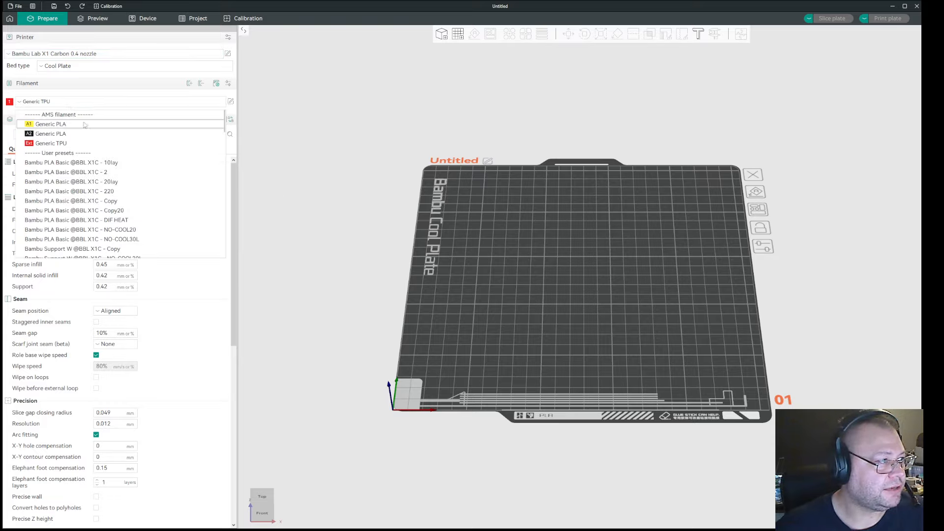
{"action": "left_click", "coordinate": [105, 164]}
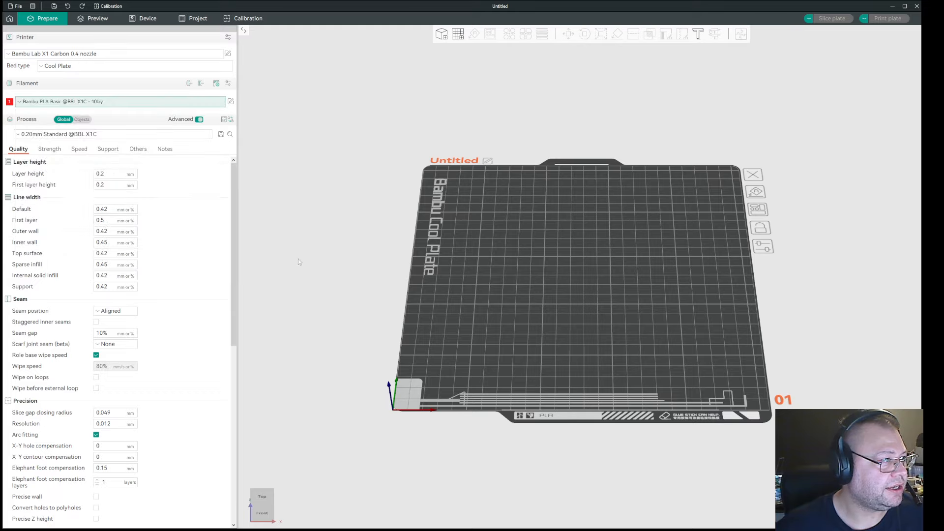
{"action": "left_click", "coordinate": [141, 101]}
{"action": "left_click", "coordinate": [115, 231]}
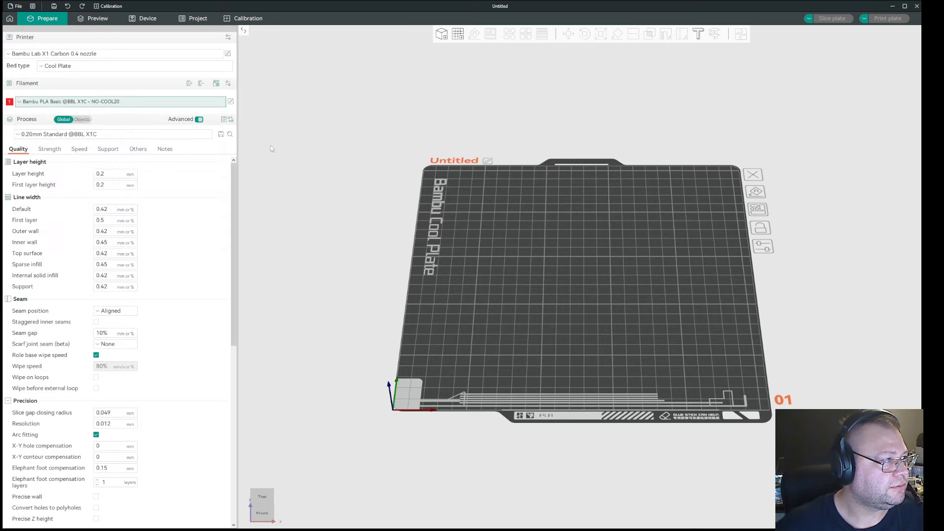
- Review the filament presets for the 0.4 nozzle and switch to the Bambu Lab X1 Carbon 0.2 nozzle system preset
{"action": "left_click", "coordinate": [81, 102]}
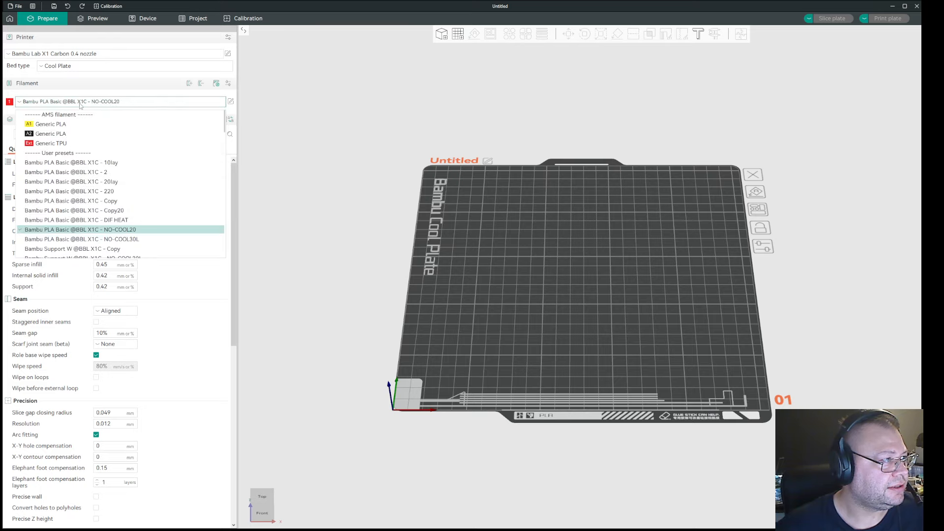
{"action": "left_click", "coordinate": [80, 104]}
{"action": "left_click", "coordinate": [97, 52]}
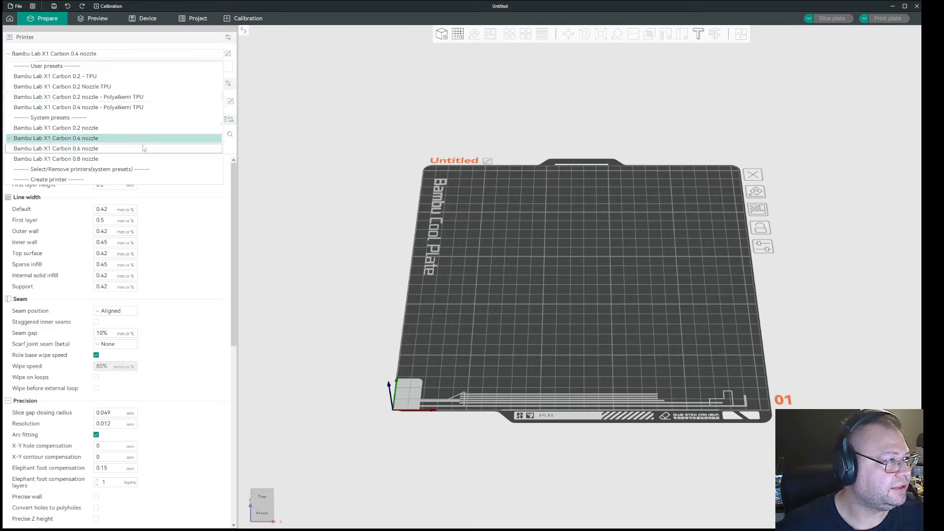
{"action": "left_click", "coordinate": [146, 128]}
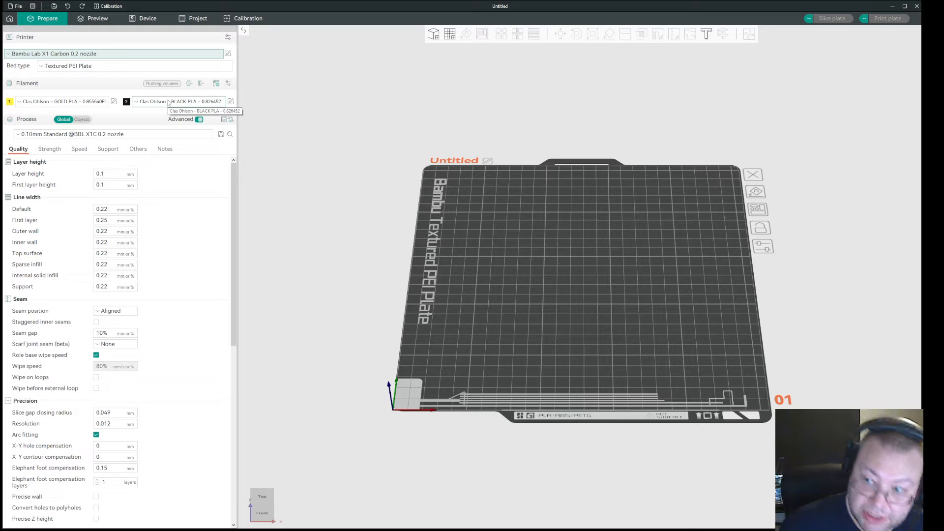
- Select the Bambu Lab X1 Carbon 0.2 Nozzle TPU user preset and open the Generic TPU filament settings at the print temperatures
{"action": "left_click", "coordinate": [84, 54]}
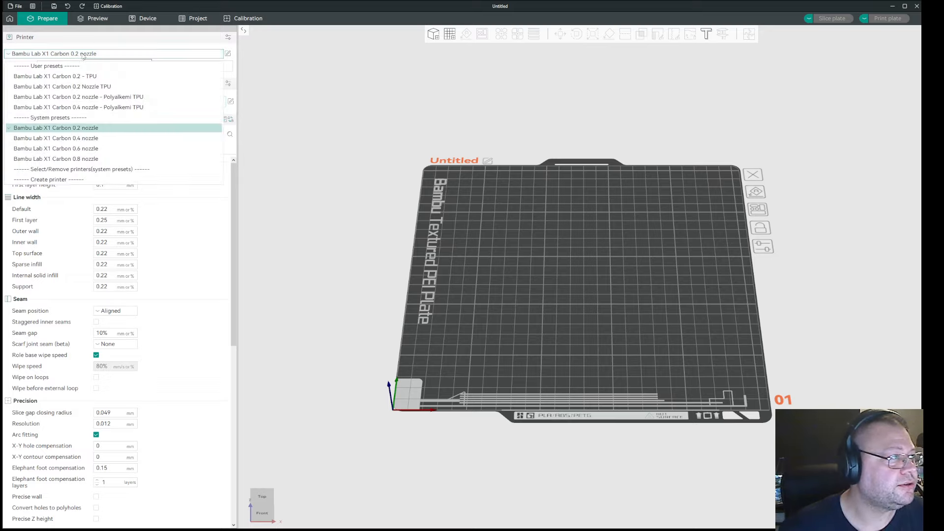
{"action": "left_click", "coordinate": [114, 87]}
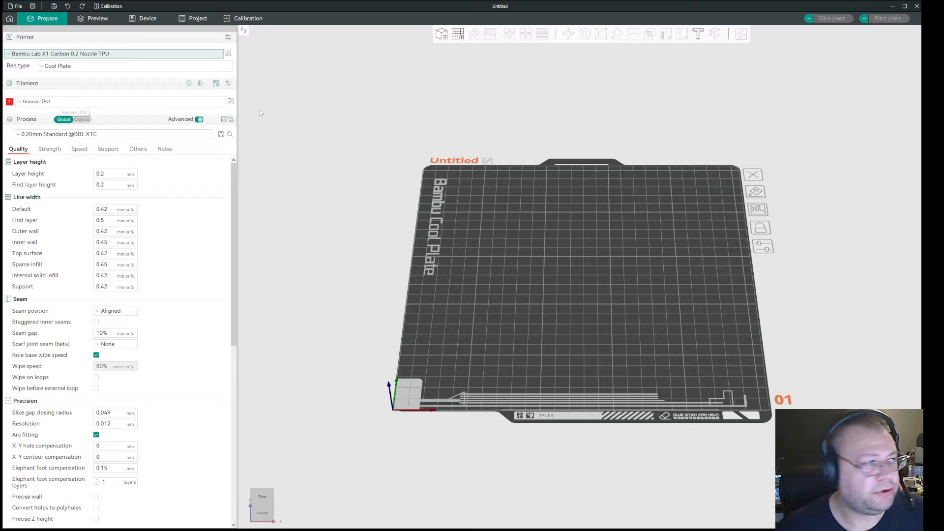
{"action": "left_click", "coordinate": [230, 101]}
{"action": "scroll", "coordinate": [512, 290], "scroll_direction": "up", "scroll_amount": 5}
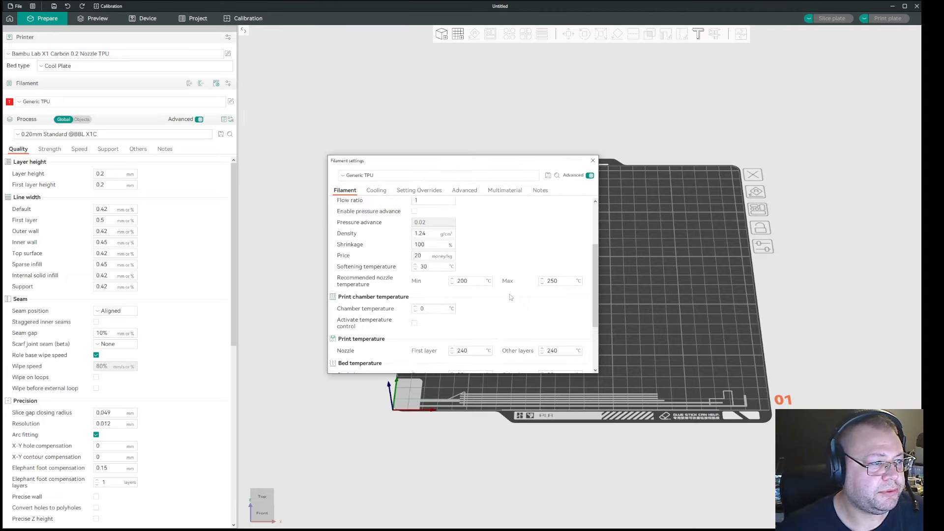
{"action": "scroll", "coordinate": [521, 301], "scroll_direction": "down", "scroll_amount": 6}
{"action": "scroll", "coordinate": [521, 301], "scroll_direction": "down", "scroll_amount": 2}
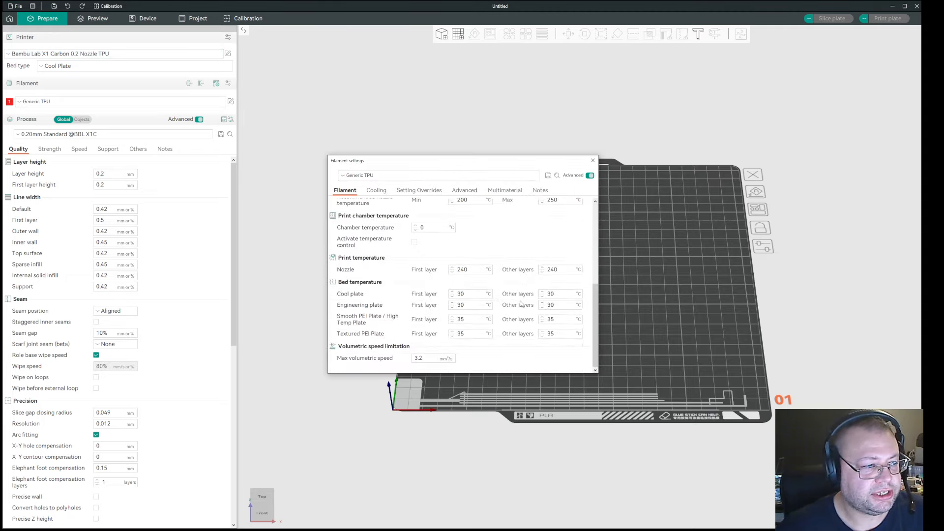
- Set the Generic TPU nozzle temperature to 220 °C for both the first layer and the other layers
{"action": "left_click_drag", "start_coordinate": [471, 270], "coordinate": [461, 270]}
{"action": "type", "text": "2"}
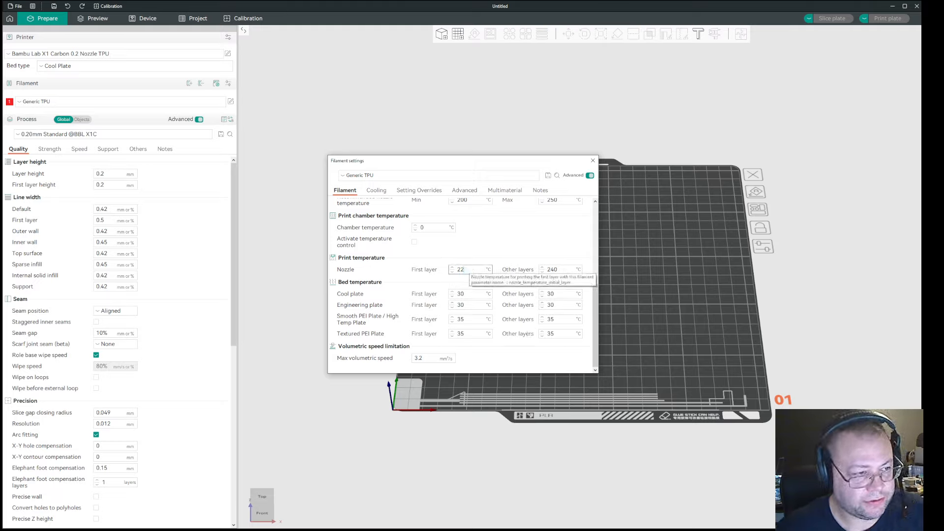
{"action": "type", "text": "50"}
{"action": "left_click_drag", "start_coordinate": [558, 269], "coordinate": [551, 270]}
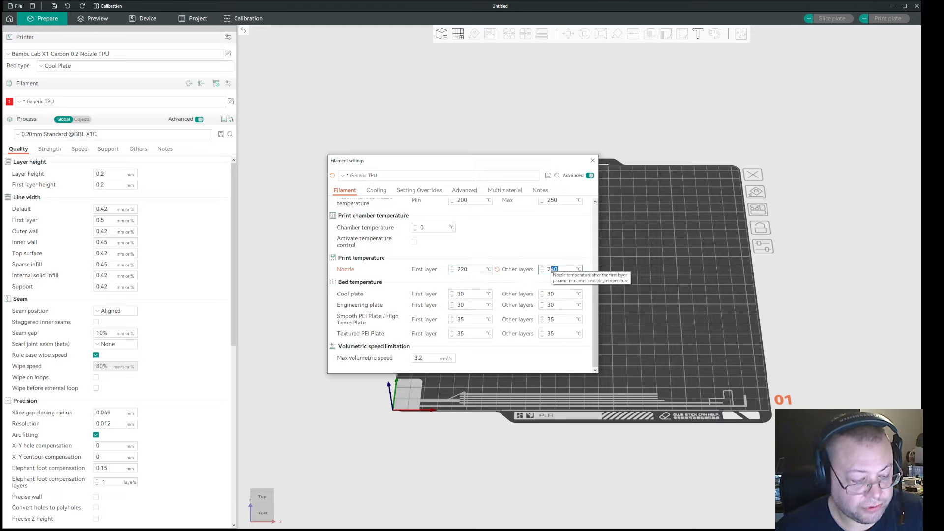
{"action": "type", "text": "20"}
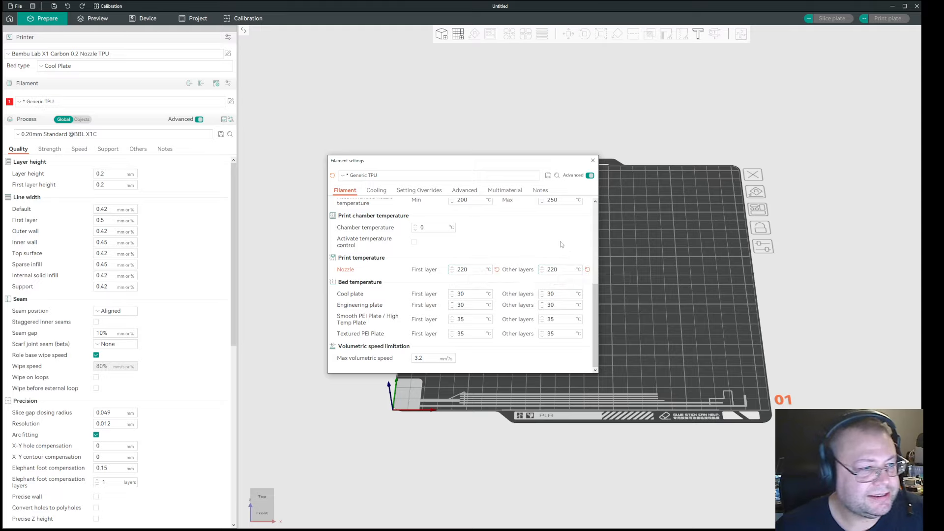
{"action": "scroll", "coordinate": [504, 330], "scroll_direction": "up", "scroll_amount": 3}
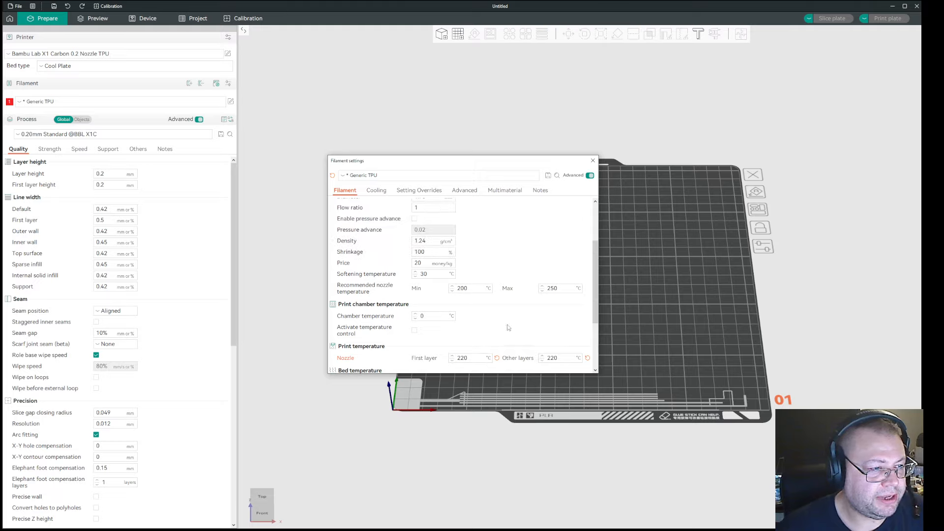
- Try to pick a default color for the Generic TPU filament from the color spectrum
{"action": "left_click_drag", "start_coordinate": [557, 289], "coordinate": [551, 289]}
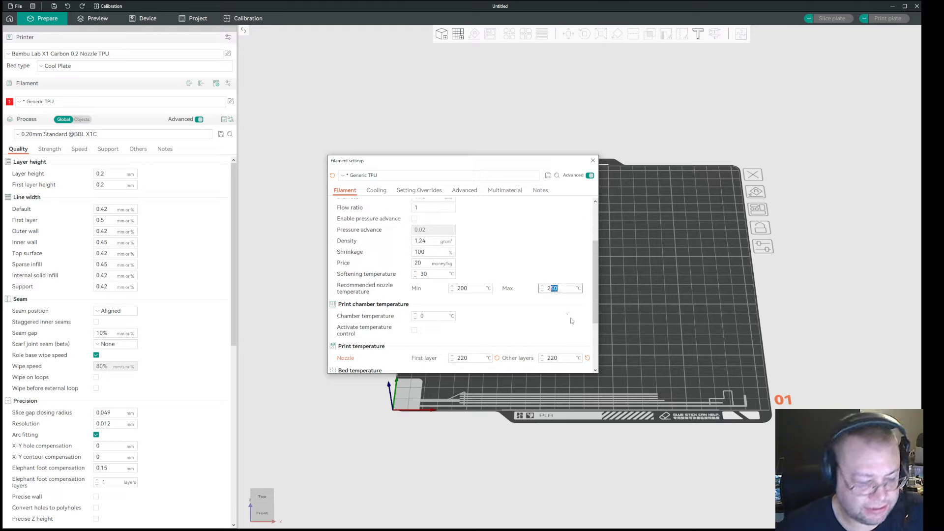
{"action": "scroll", "coordinate": [531, 311], "scroll_direction": "up", "scroll_amount": 3}
{"action": "scroll", "coordinate": [531, 311], "scroll_direction": "up", "scroll_amount": 1}
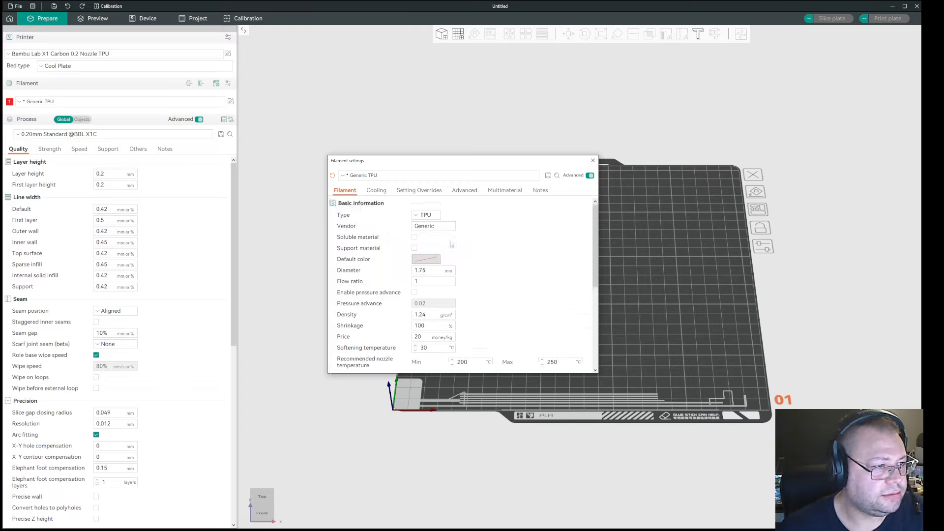
{"action": "left_click", "coordinate": [426, 259]}
{"action": "left_click", "coordinate": [440, 205]}
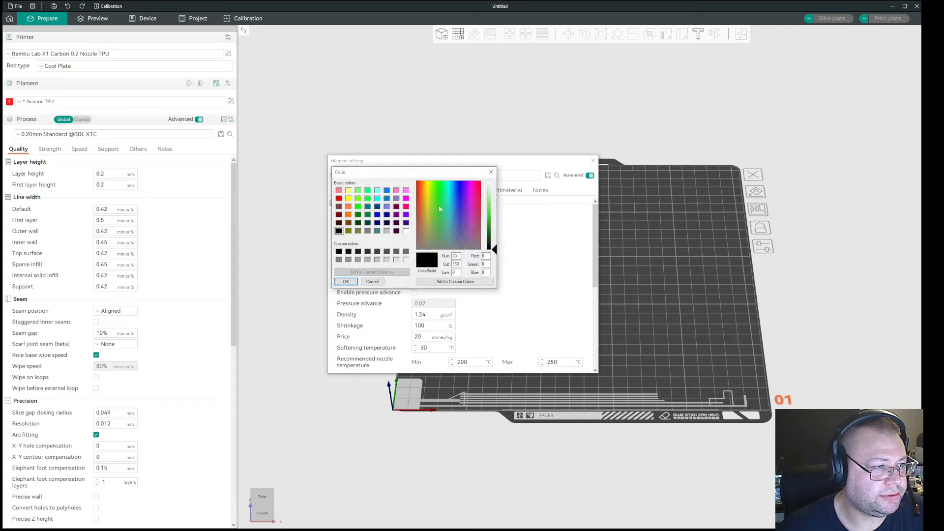
{"action": "left_click", "coordinate": [346, 281]}
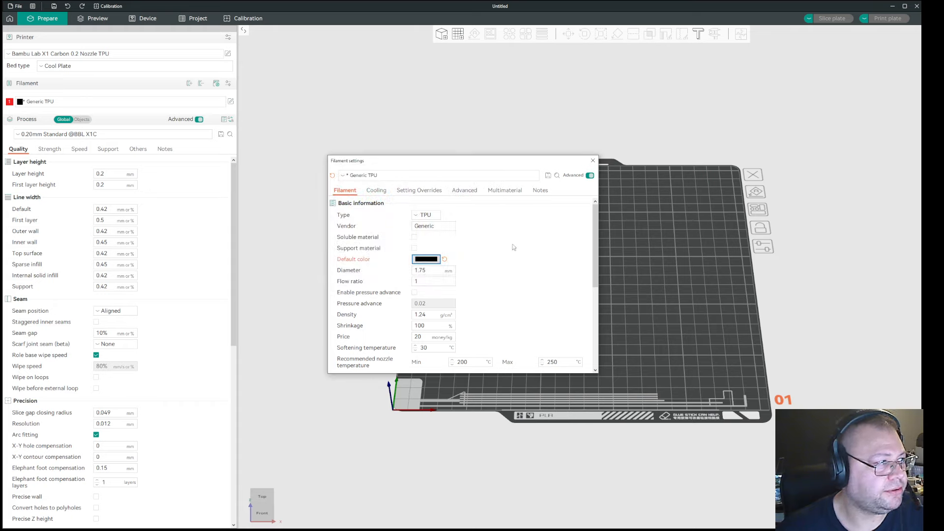
{"action": "left_click", "coordinate": [425, 259]}
{"action": "left_click", "coordinate": [437, 193]}
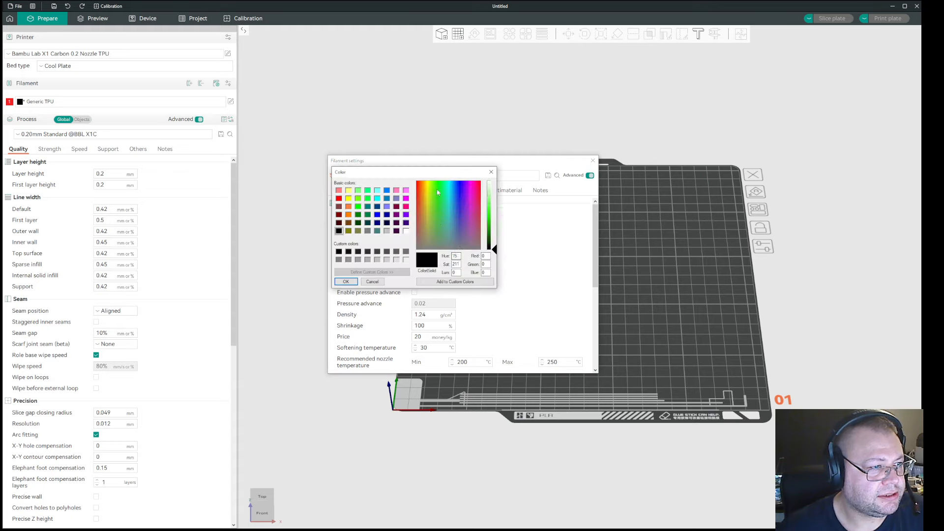
{"action": "left_click", "coordinate": [349, 283]}
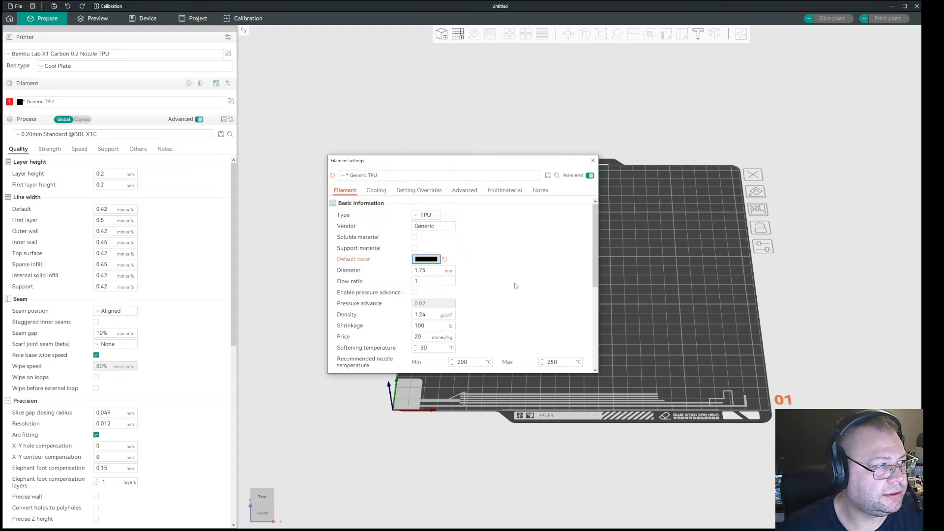
- Set the Generic TPU default color to the light green basic color
{"action": "left_click", "coordinate": [429, 260]}
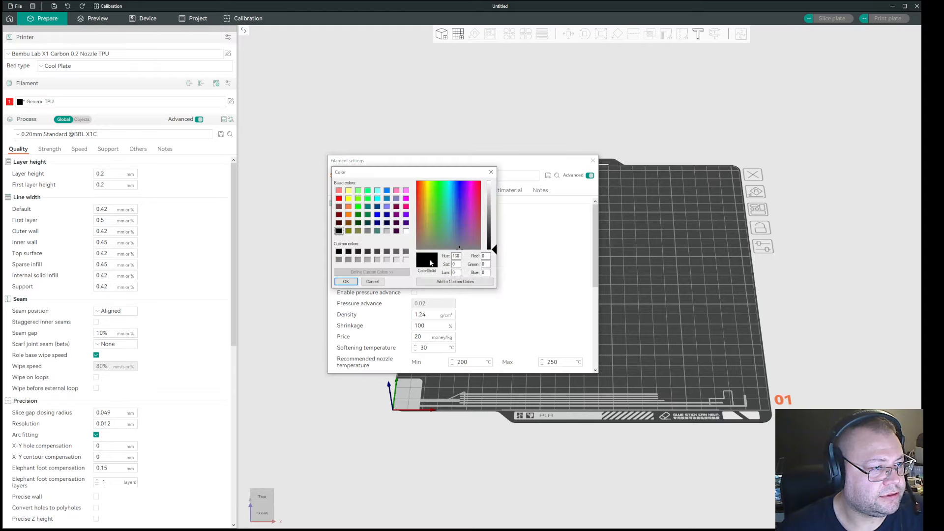
{"action": "left_click", "coordinate": [432, 190]}
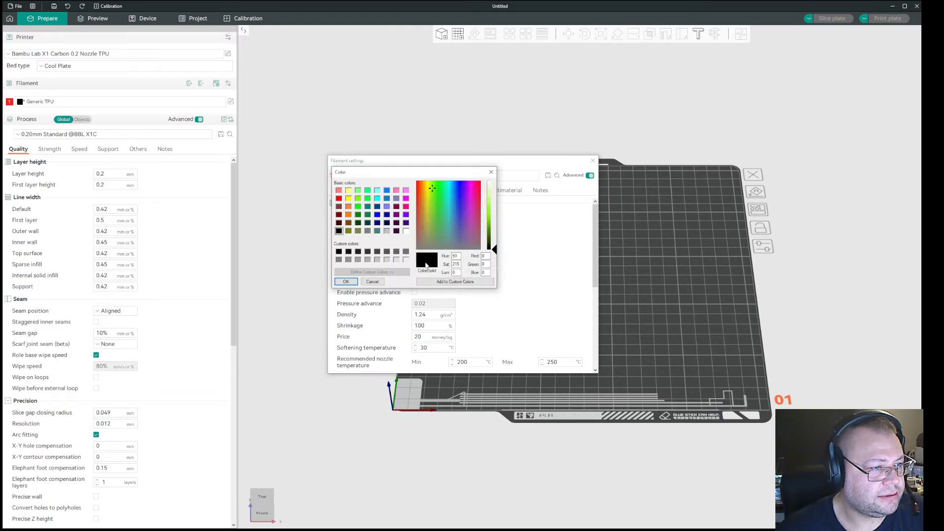
{"action": "left_click", "coordinate": [445, 281]}
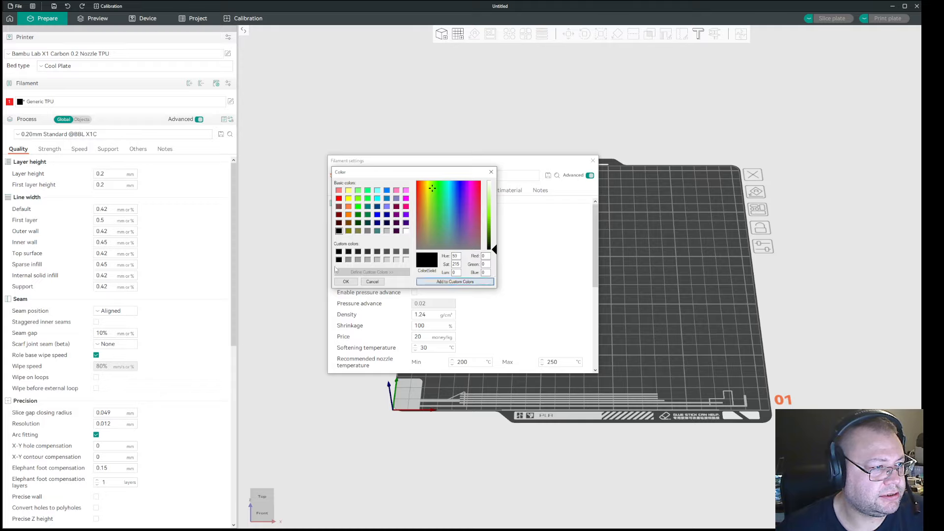
{"action": "left_click", "coordinate": [358, 190]}
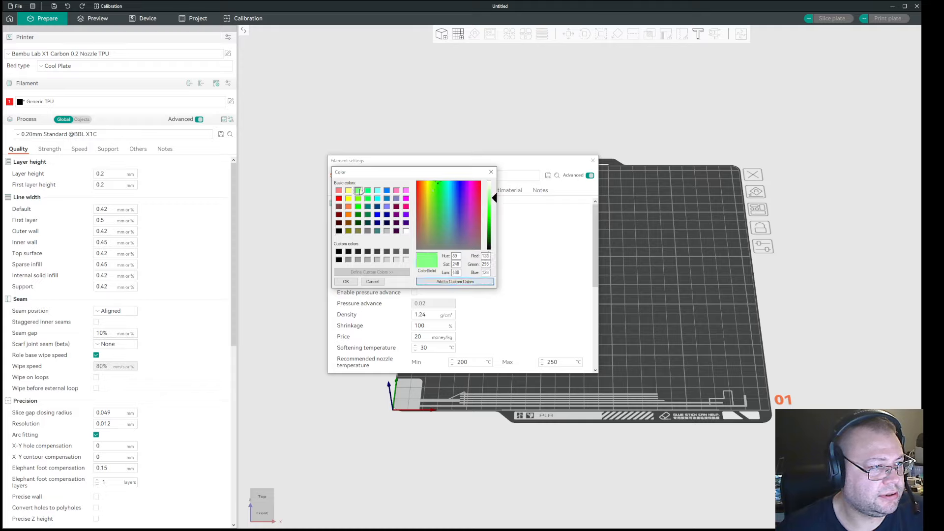
{"action": "left_click", "coordinate": [350, 282]}
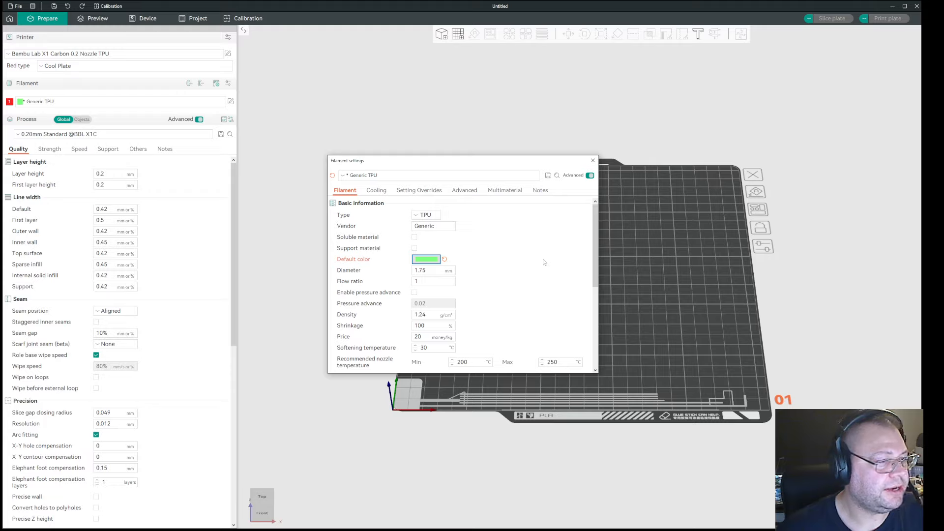
- Save the modified filament as the user preset "Generic TPU - Copy" and close the filament settings
{"action": "left_click", "coordinate": [548, 176]}
{"action": "left_click", "coordinate": [486, 297]}
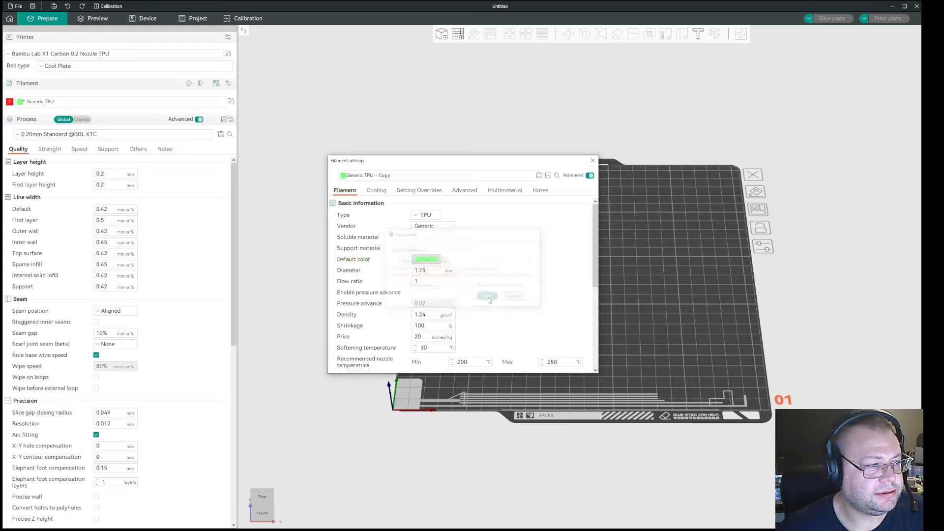
{"action": "left_click", "coordinate": [592, 160]}
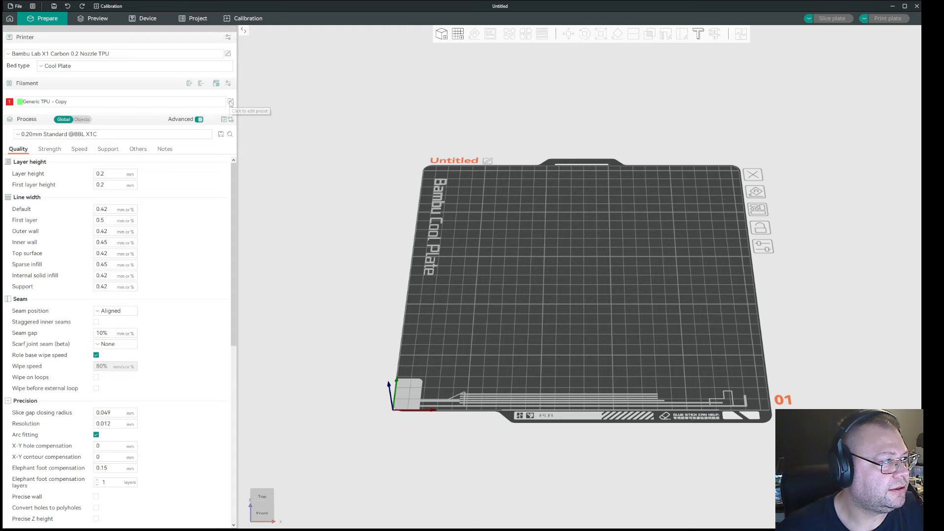
- Change the display color of filament 1 to the light green basic color
{"action": "left_click", "coordinate": [10, 103]}
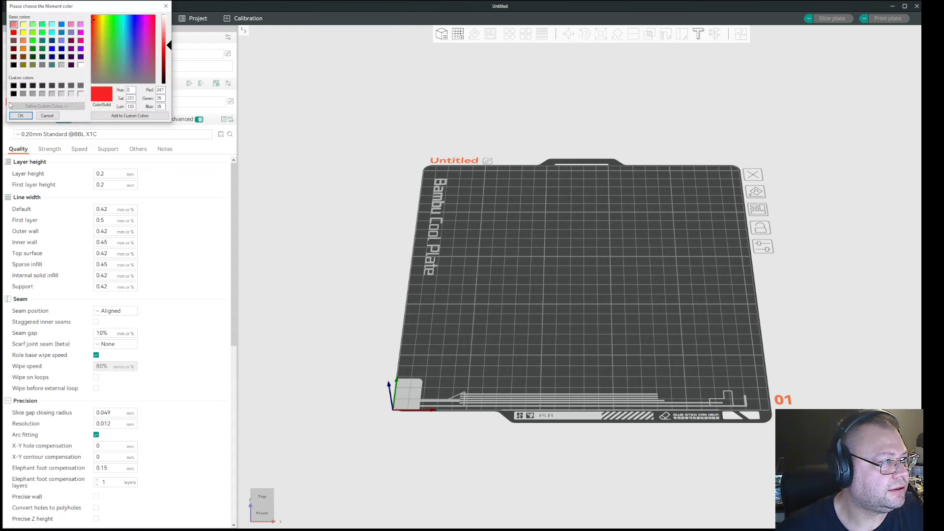
{"action": "left_click", "coordinate": [33, 25]}
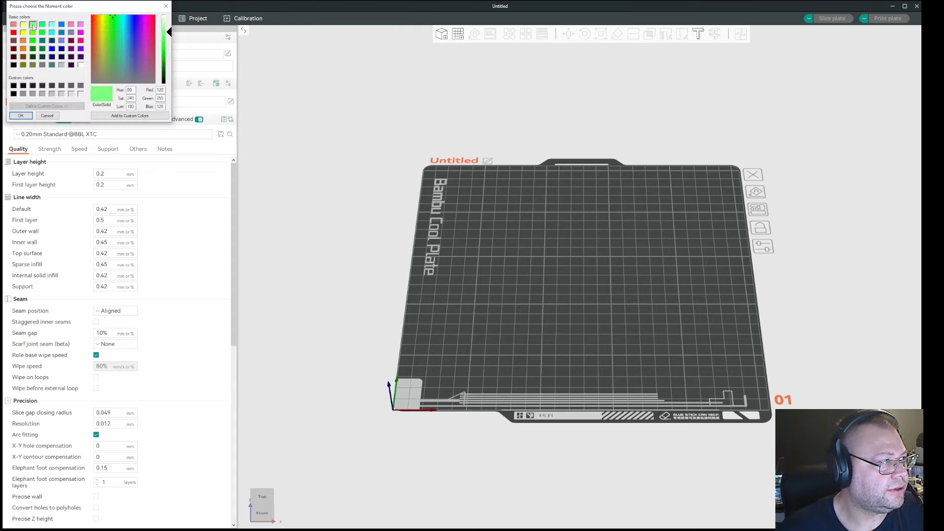
{"action": "left_click", "coordinate": [21, 116]}
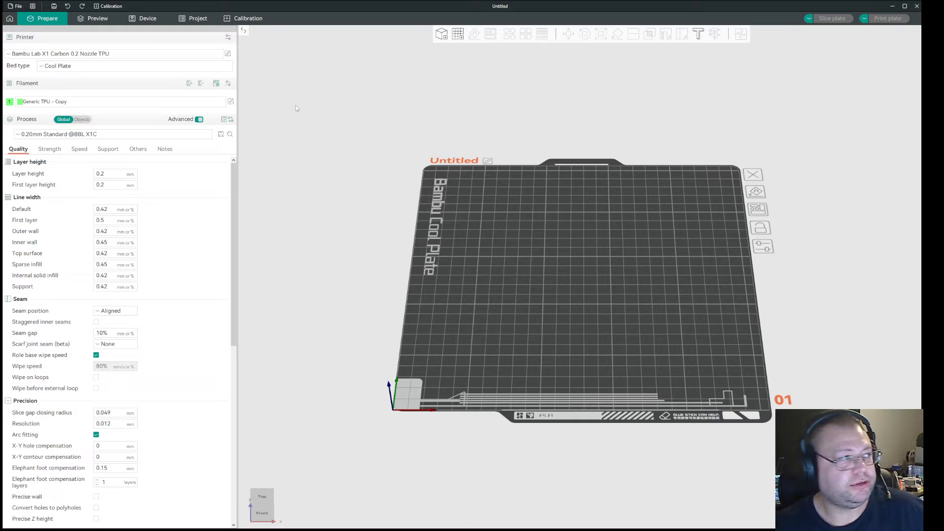
- Check the 0.2 Nozzle TPU extruder settings and compare the X1 Carbon 0.4 nozzle system preset before returning to the 0.2 Nozzle TPU user preset
{"action": "left_click", "coordinate": [228, 54]}
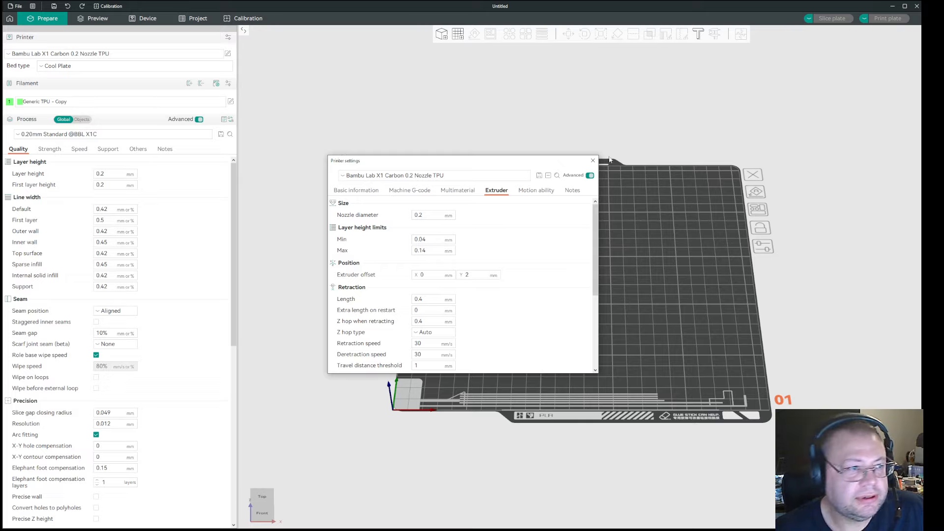
{"action": "left_click", "coordinate": [592, 160]}
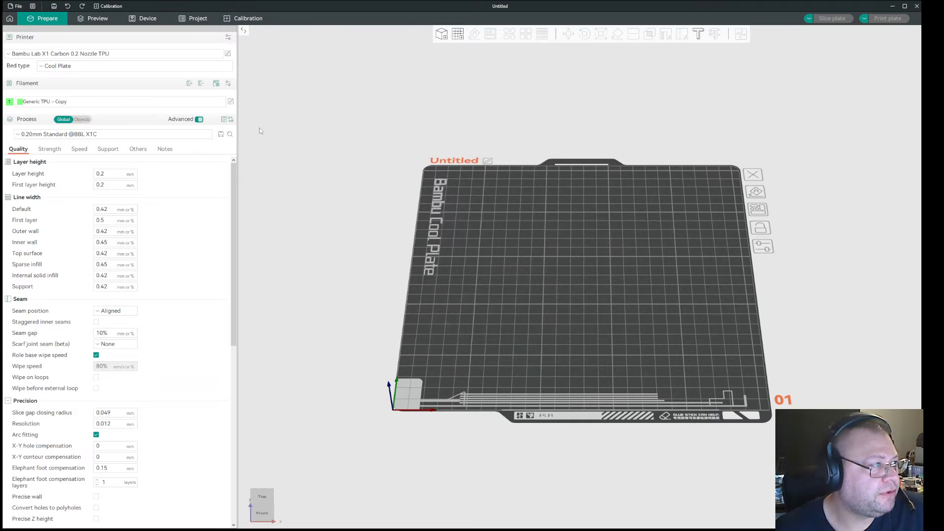
{"action": "left_click", "coordinate": [91, 53]}
{"action": "left_click", "coordinate": [94, 140]}
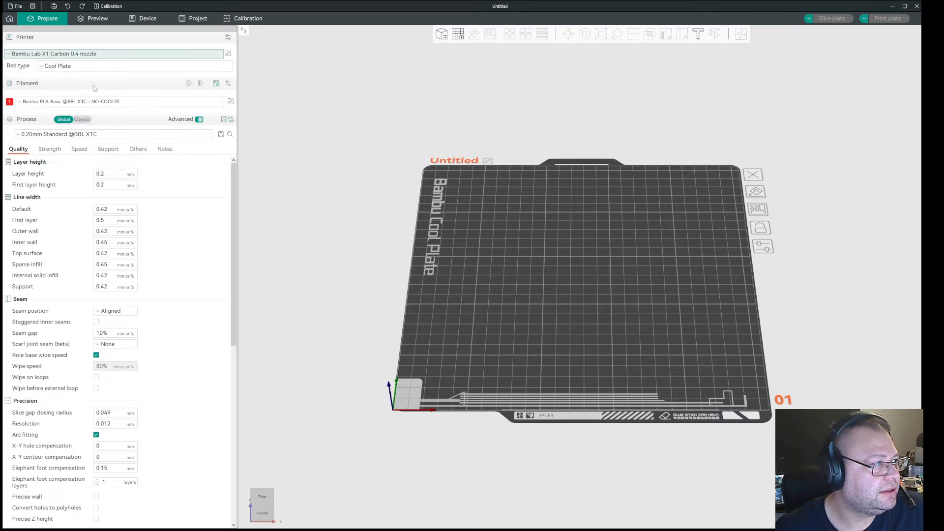
{"action": "left_click", "coordinate": [94, 54]}
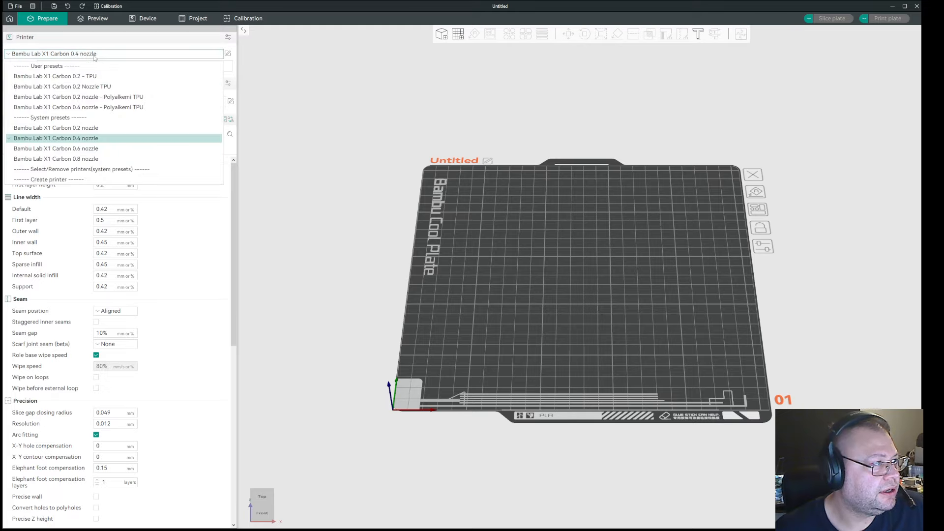
{"action": "left_click", "coordinate": [98, 86]}
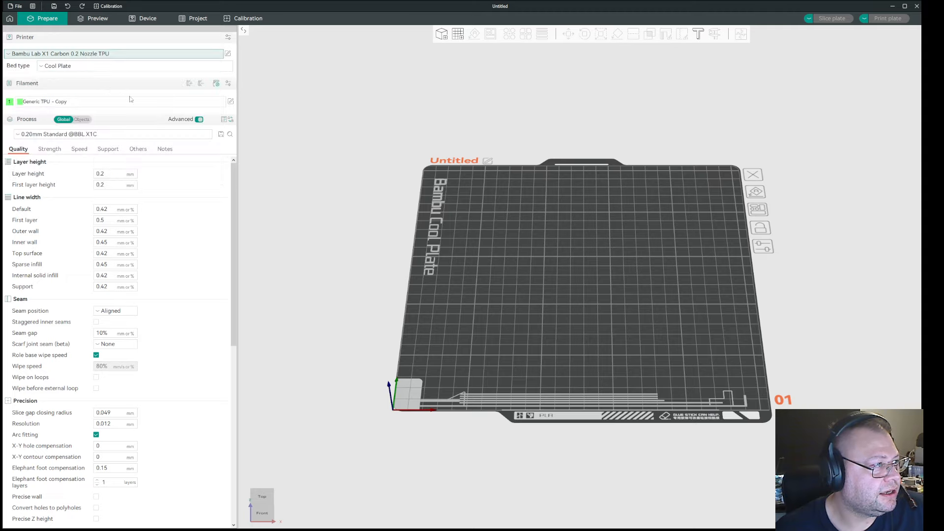